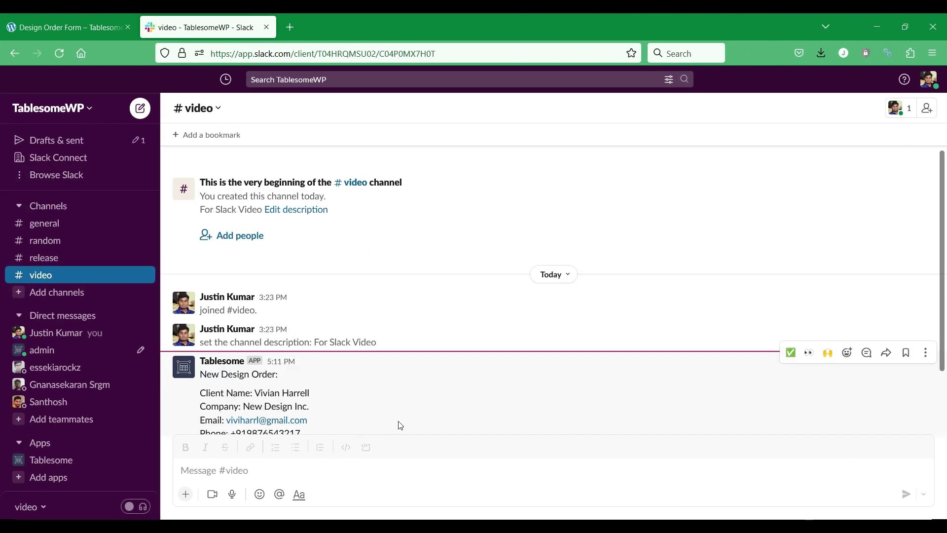
# - Mark the newest lead message in the Tablesome app DM as completed
pyautogui.scroll(-5, 415, 409)
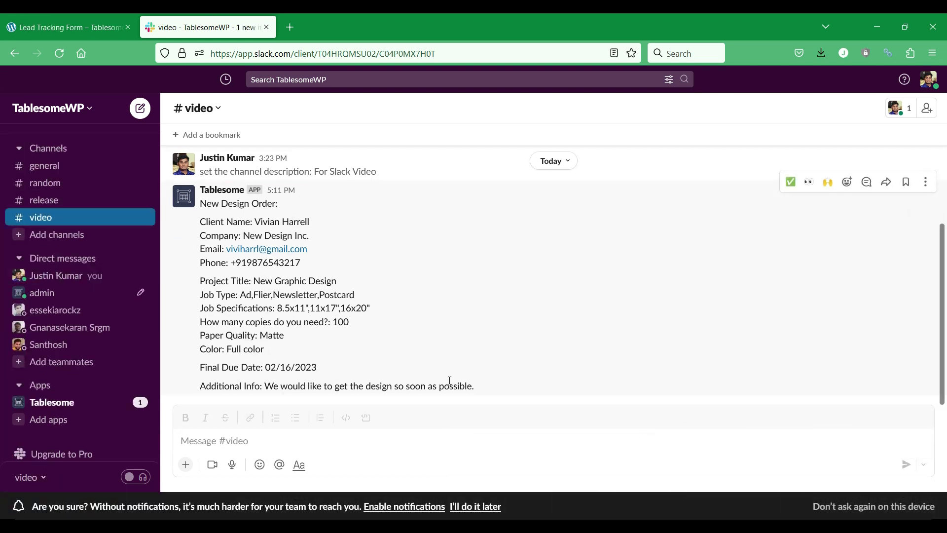
pyautogui.click(52, 402)
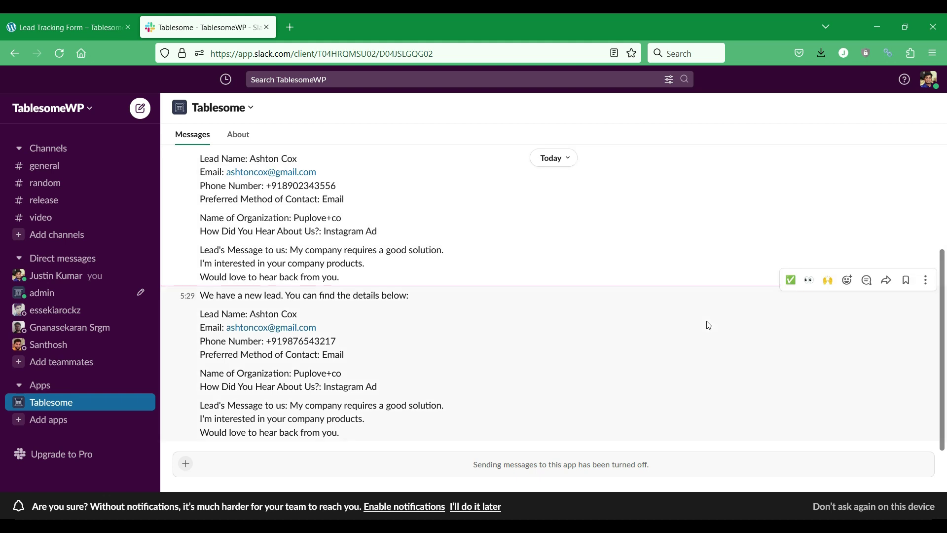
pyautogui.click(791, 281)
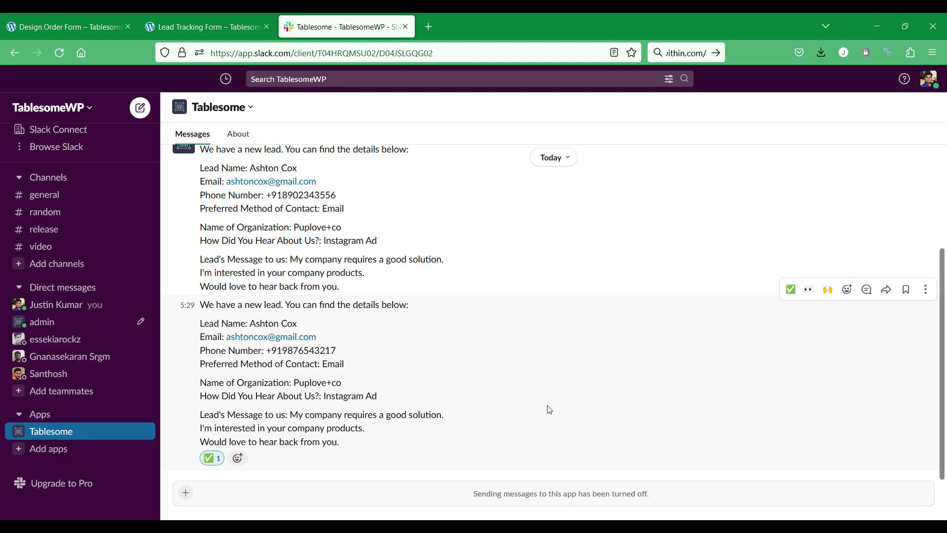
# - Return to the #video channel's design order message, then bring up the Design Order Form preview
pyautogui.scroll(6, 498, 391)
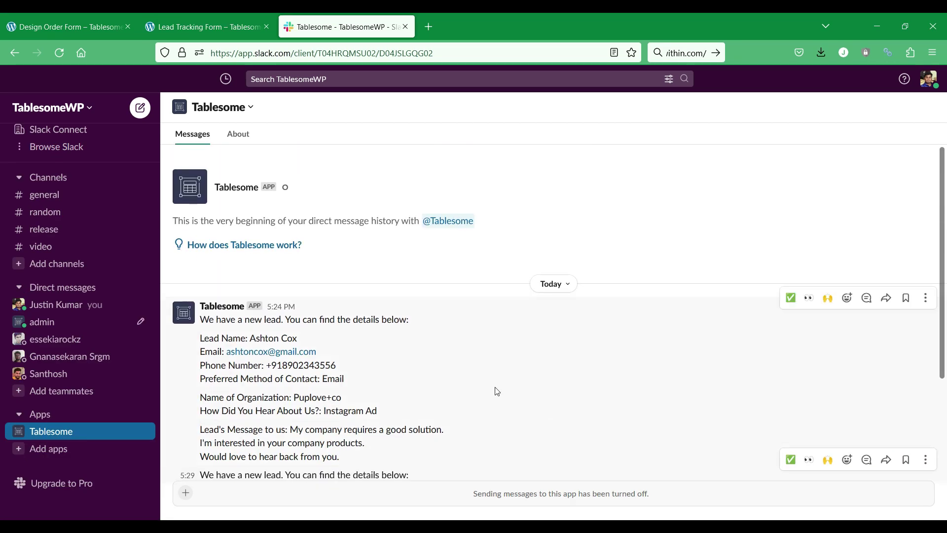
pyautogui.click(42, 246)
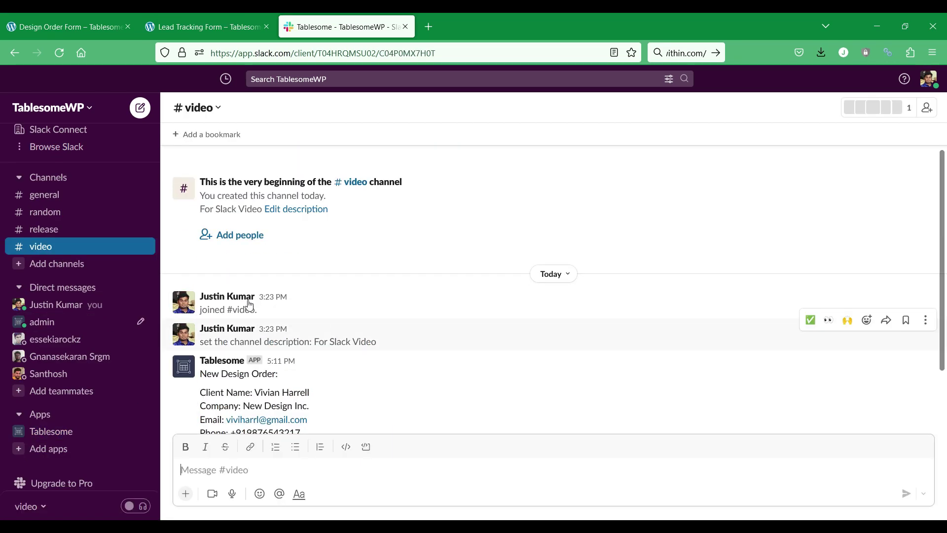
pyautogui.moveTo(200, 233); pyautogui.dragTo(277, 234)
pyautogui.click(375, 272)
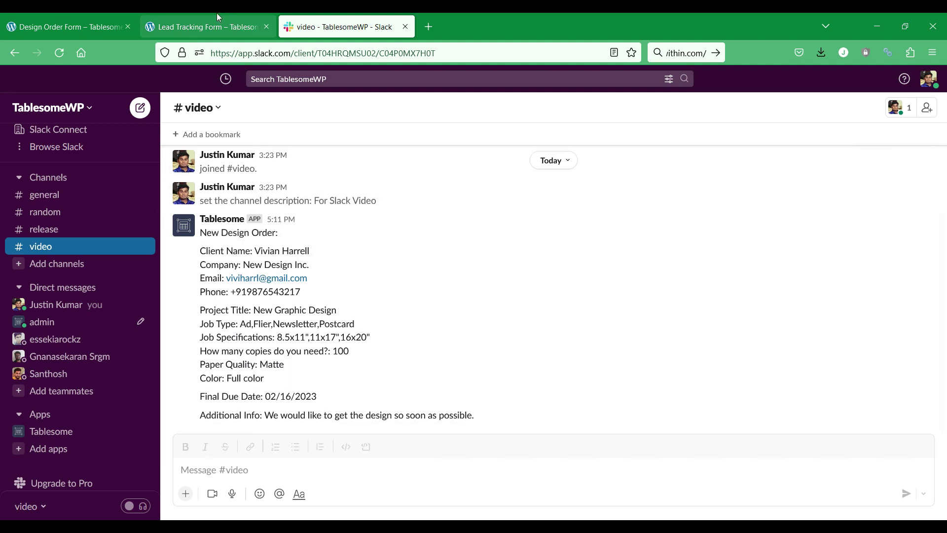
pyautogui.click(123, 13)
# - Compare the Design Order Form preview with its design order message in Slack
pyautogui.scroll(-8, 287, 244)
pyautogui.scroll(3, 288, 244)
pyautogui.scroll(-3, 287, 242)
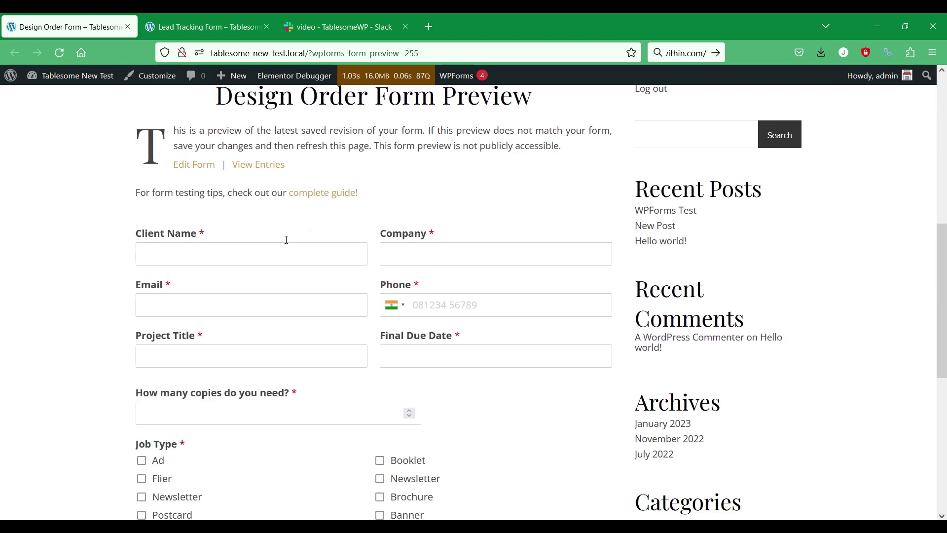
pyautogui.scroll(-6, 477, 243)
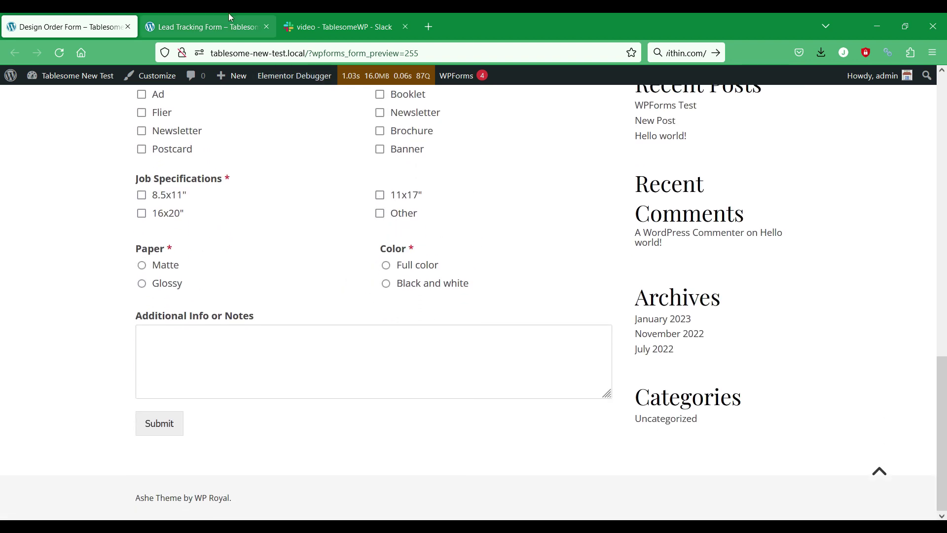
pyautogui.click(337, 22)
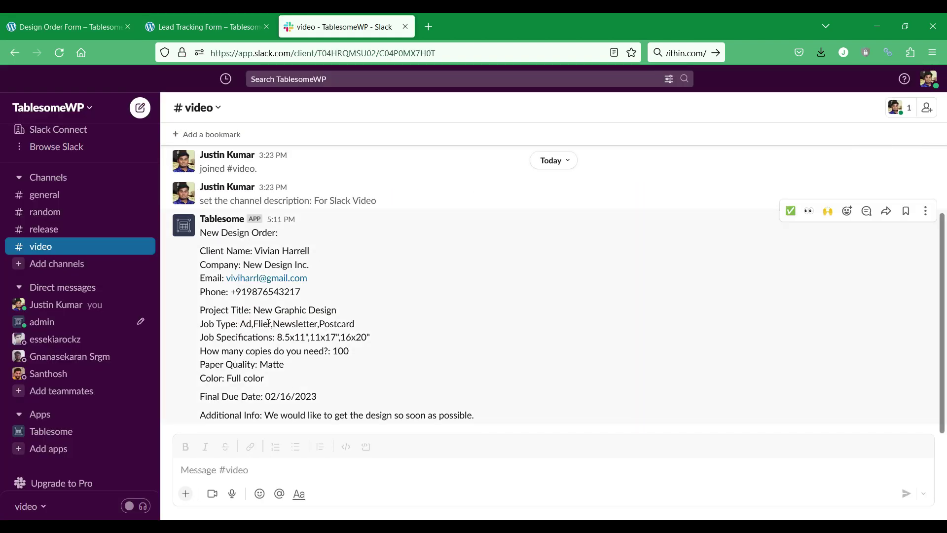
pyautogui.click(66, 15)
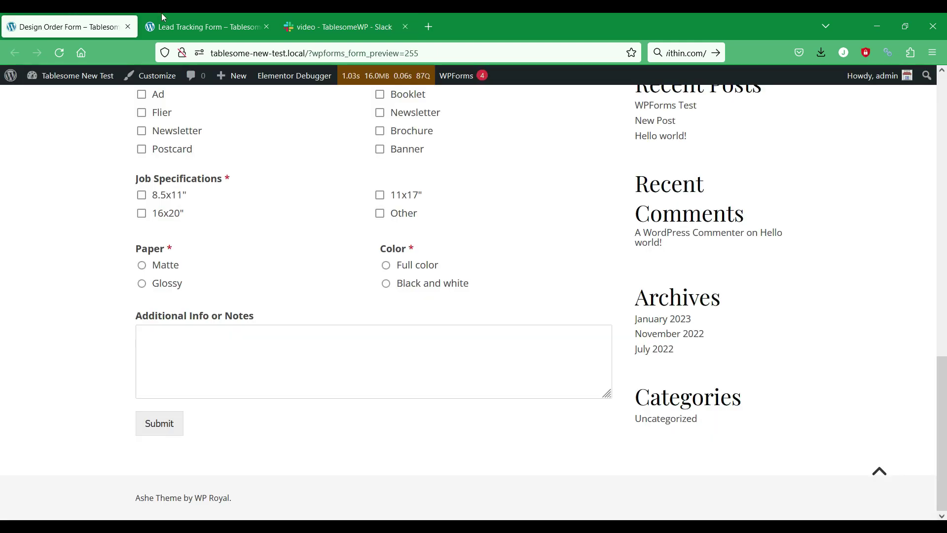
# - Review the Lead Tracking Form preview, including its How Did You Hear About Us? choices
pyautogui.click(236, 24)
pyautogui.scroll(-10, 270, 221)
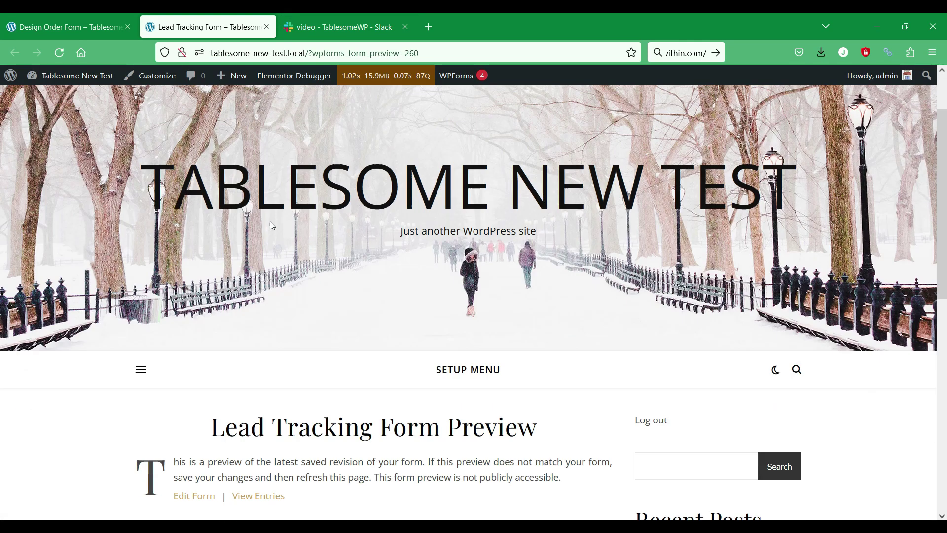
pyautogui.scroll(2, 275, 225)
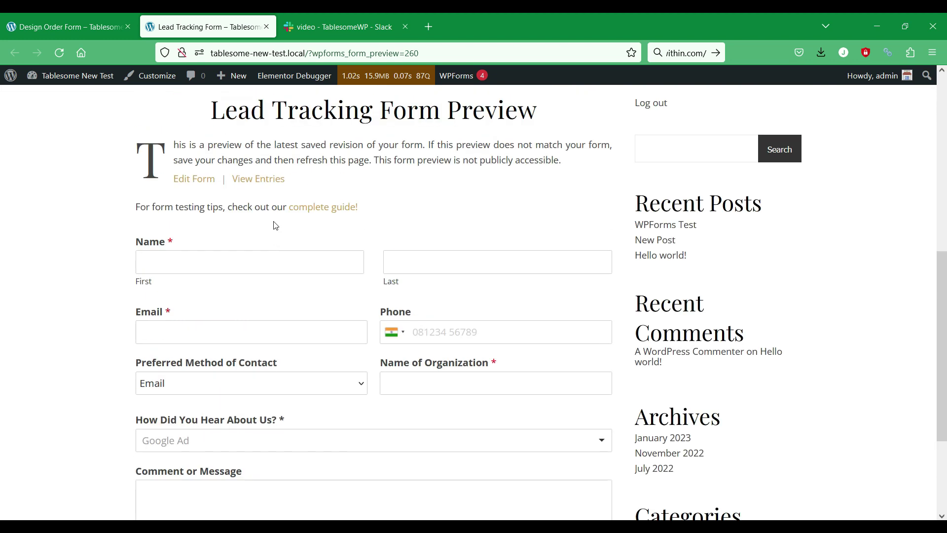
pyautogui.scroll(-3, 327, 241)
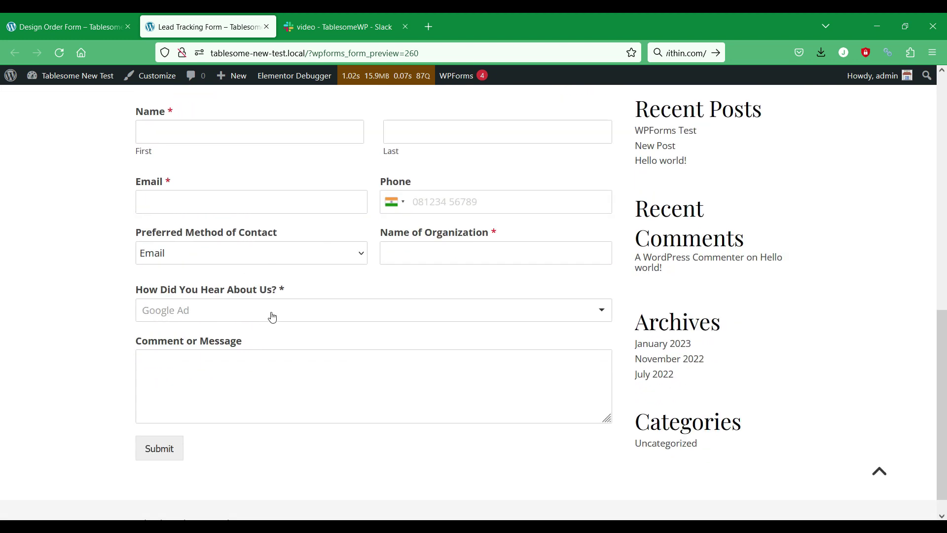
pyautogui.click(270, 310)
pyautogui.click(84, 298)
# - Check the Tablesome app's lead messages in Slack, then move to the tablesomewp.com desktop
pyautogui.click(340, 26)
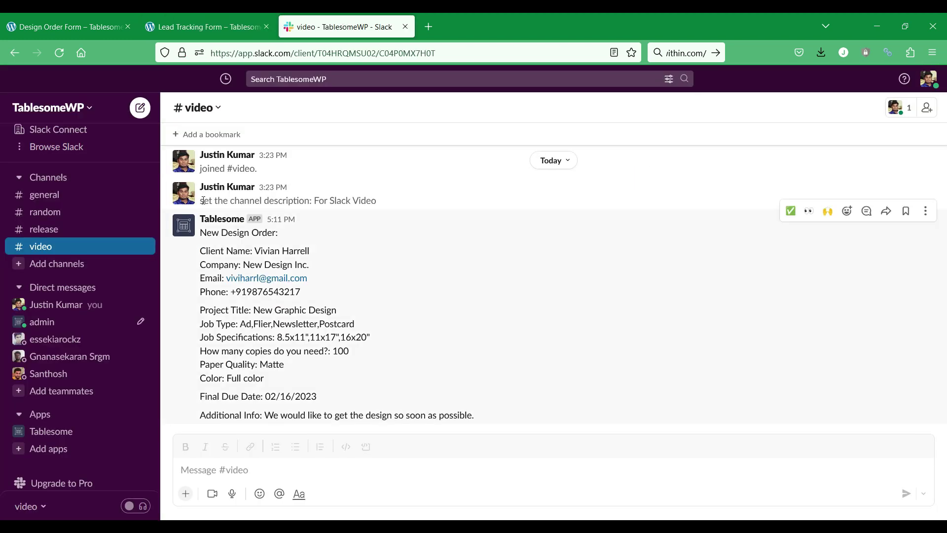
pyautogui.click(68, 439)
pyautogui.scroll(-3, 333, 352)
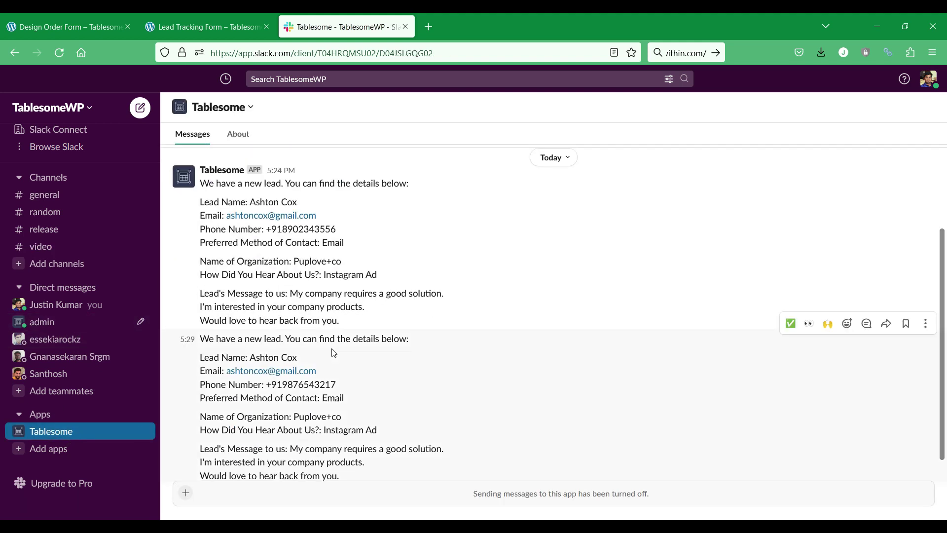
pyautogui.scroll(-1, 333, 351)
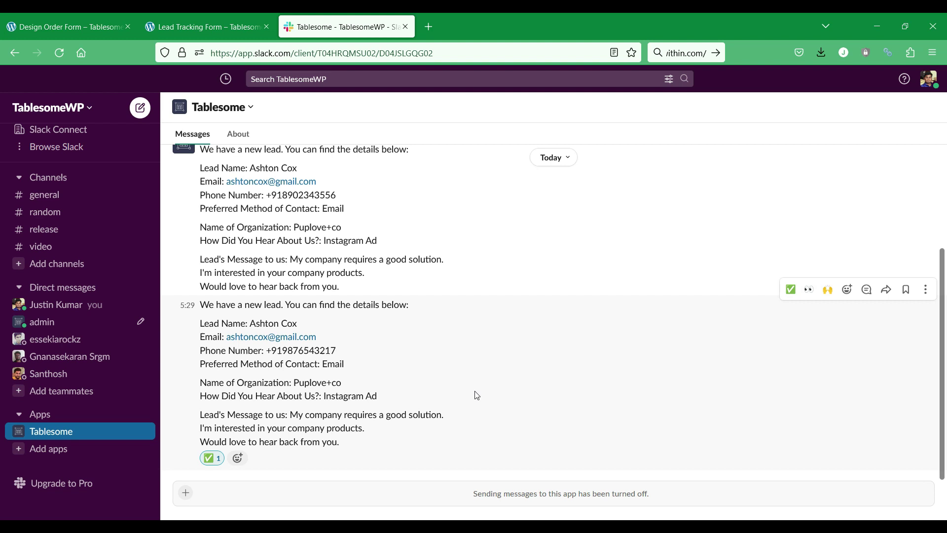
pyautogui.press('ctrl+super+Left')
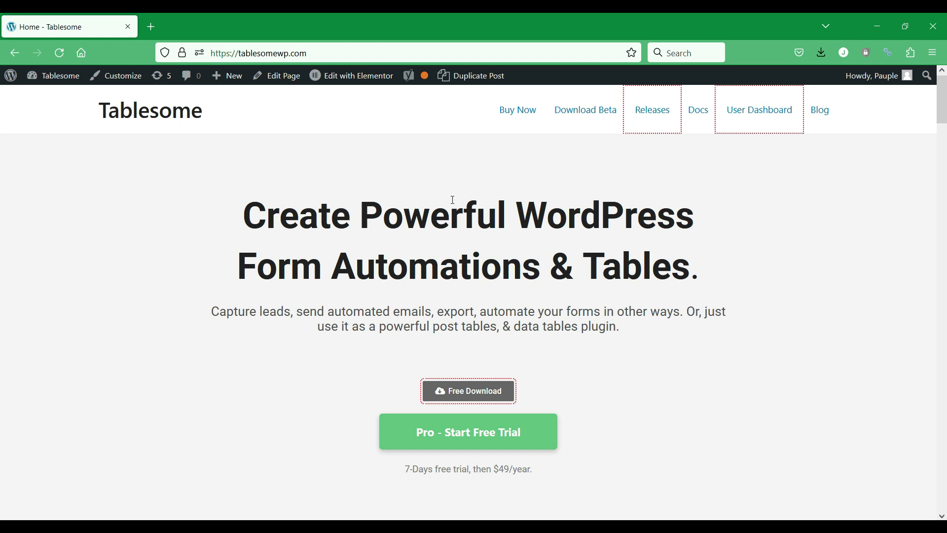
pyautogui.scroll(-4, 453, 202)
pyautogui.scroll(-10, 454, 205)
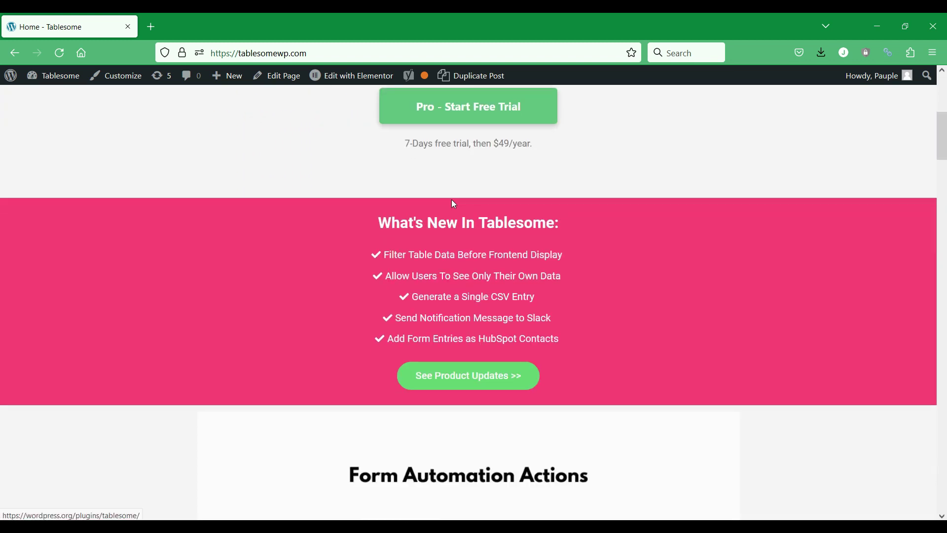
pyautogui.scroll(-10, 454, 204)
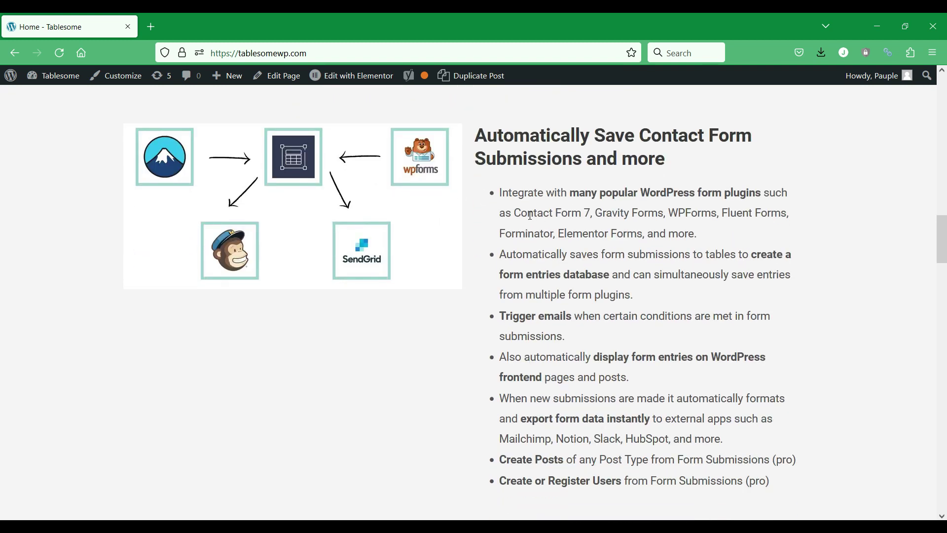
pyautogui.moveTo(516, 211); pyautogui.dragTo(701, 237)
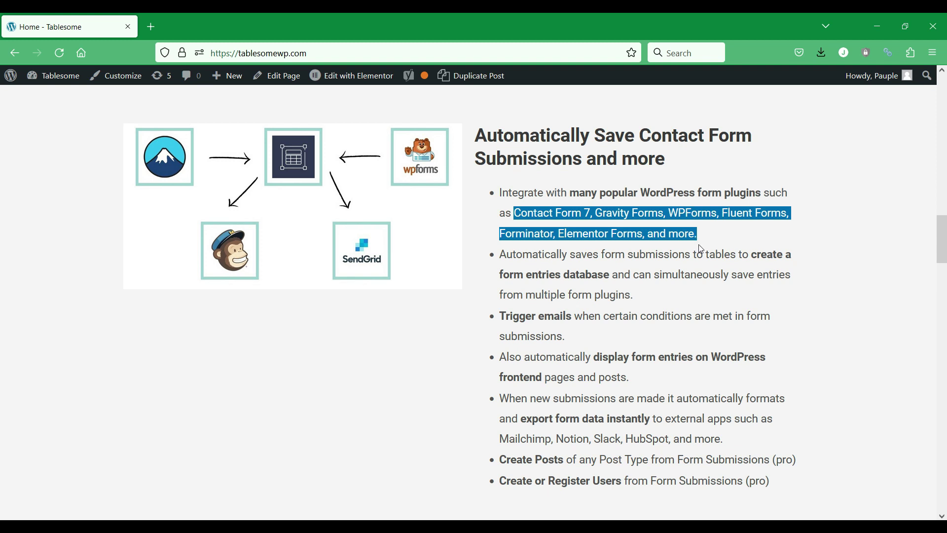
pyautogui.scroll(10, 701, 237)
pyautogui.scroll(10, 700, 246)
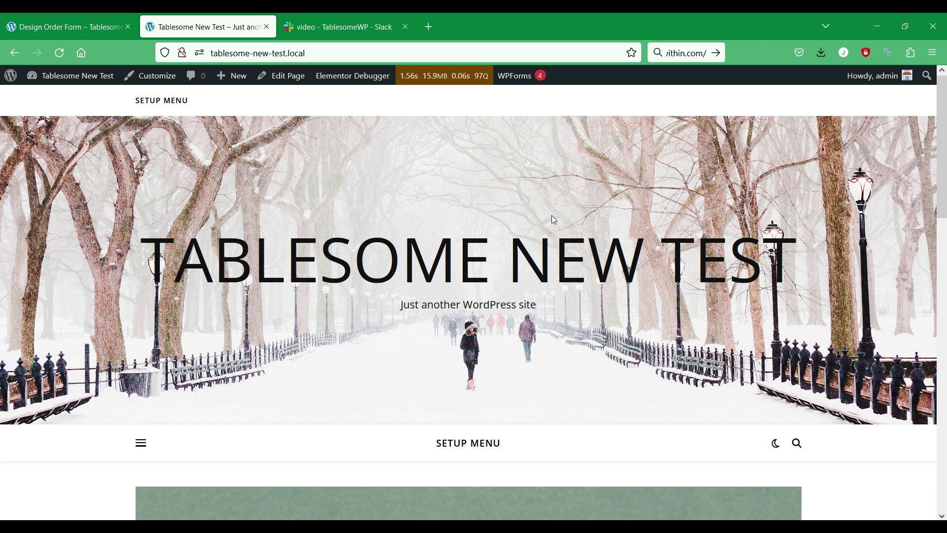
# - Close the 'Design Order Form – Tablesome' tab, leaving the Simple Name Test front page
pyautogui.scroll(-15, 551, 215)
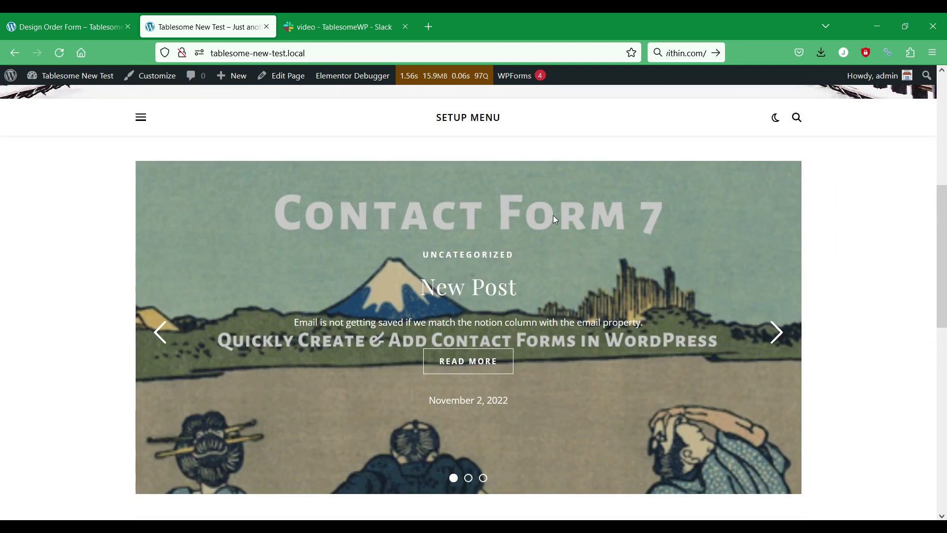
pyautogui.scroll(-2, 553, 218)
pyautogui.scroll(1, 554, 218)
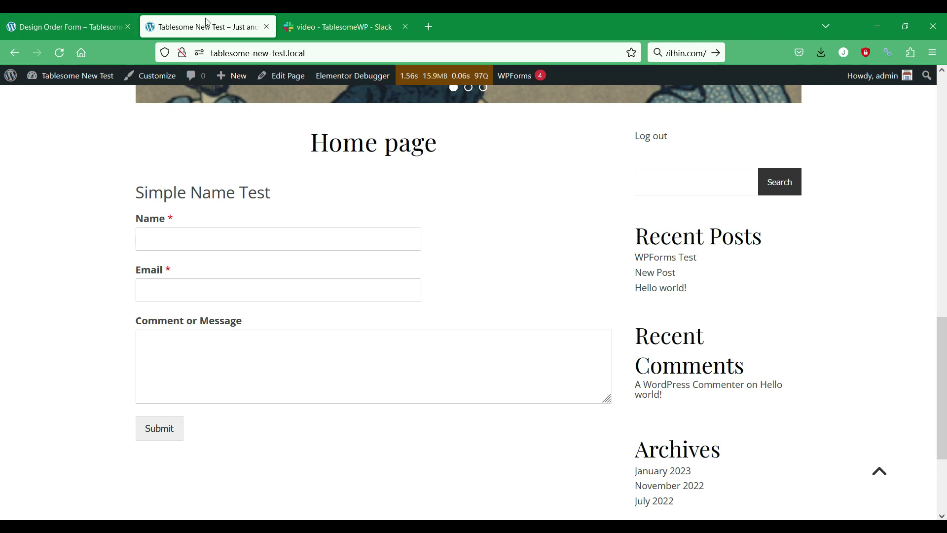
pyautogui.click(127, 27)
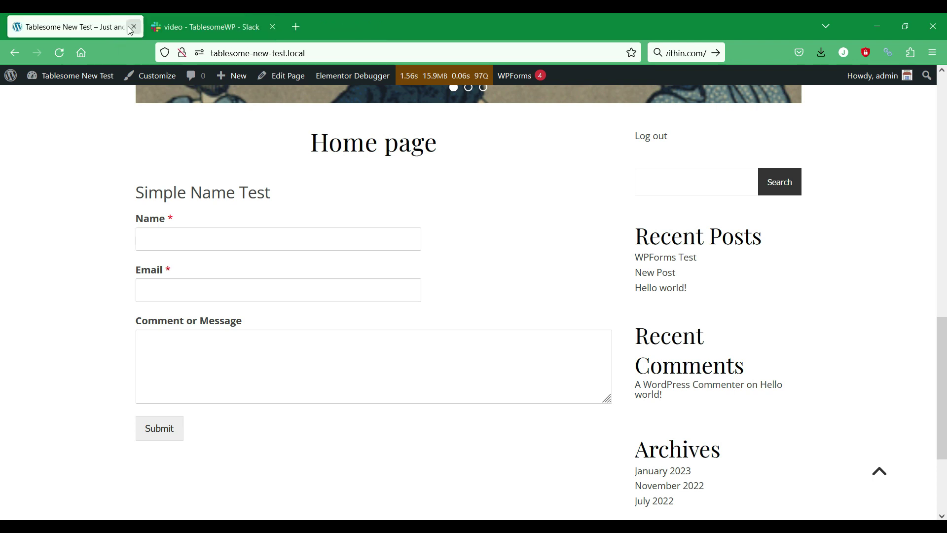
# - Go to the admin dashboard and dismiss the Ashe theme welcome notice
pyautogui.moveTo(64, 78)
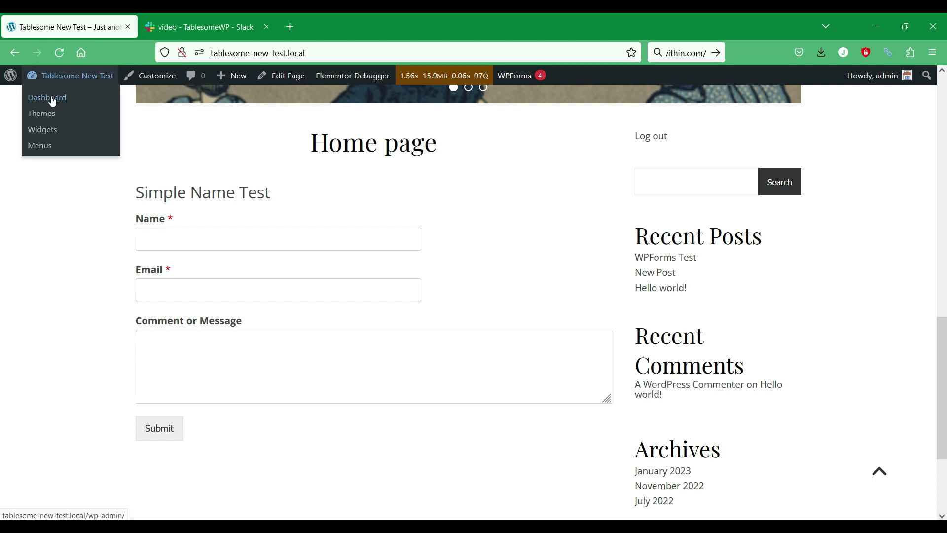
pyautogui.click(53, 101)
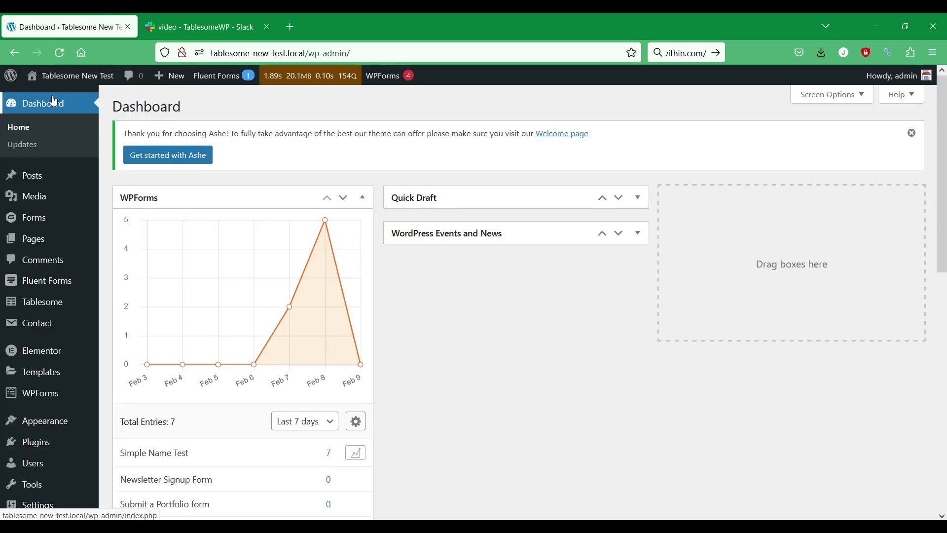
pyautogui.click(911, 133)
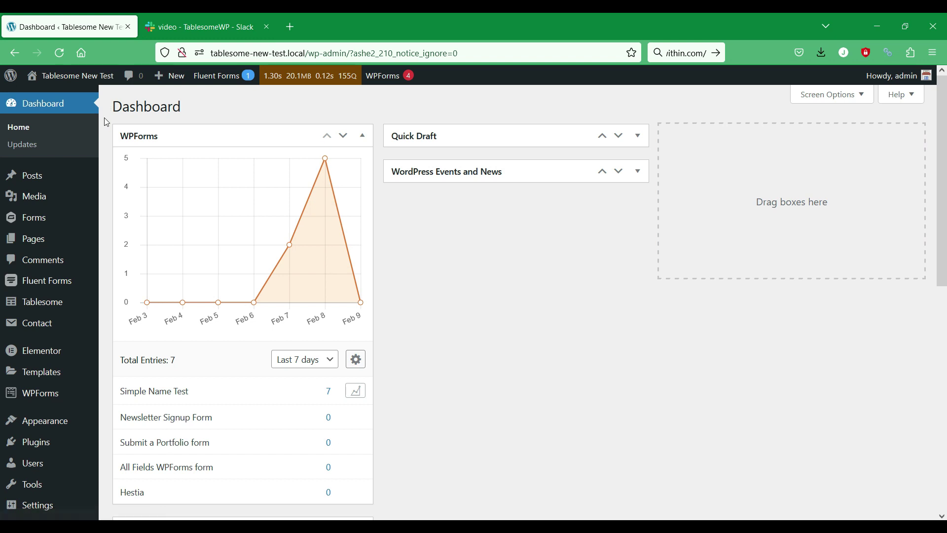
# - Open the Tablesome Settings page from the Tablesome sidebar menu
pyautogui.moveTo(75, 302)
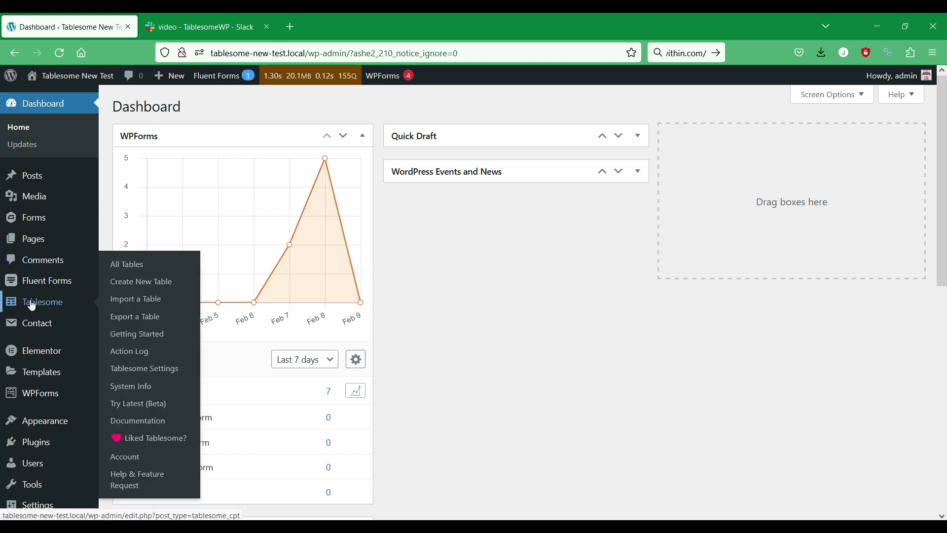
pyautogui.click(128, 371)
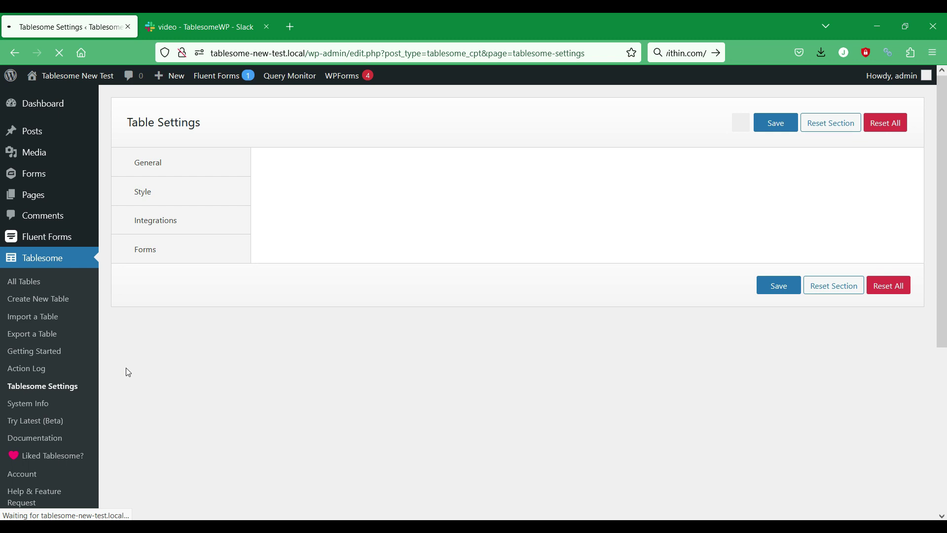
pyautogui.write('ad')
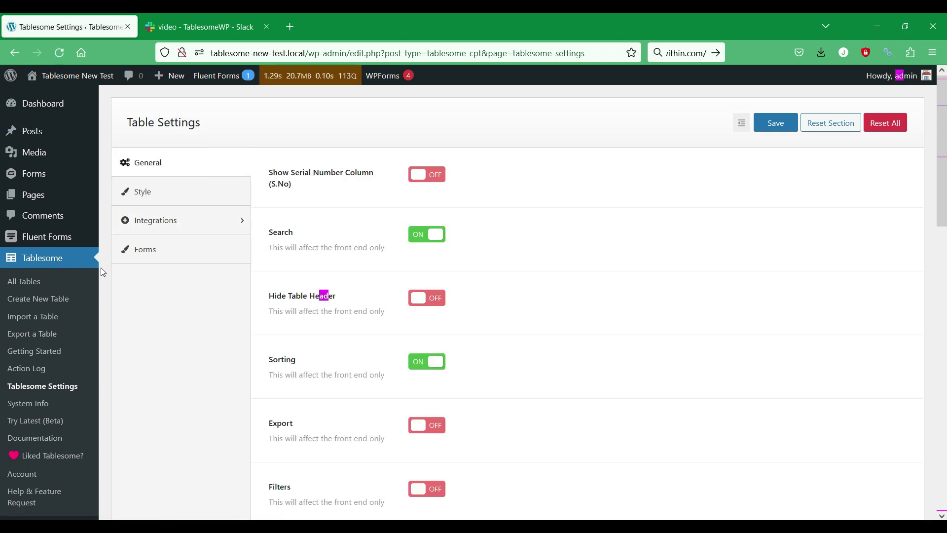
# - Start the Slack connection from Tablesome's Integrations > Slack settings
pyautogui.click(181, 225)
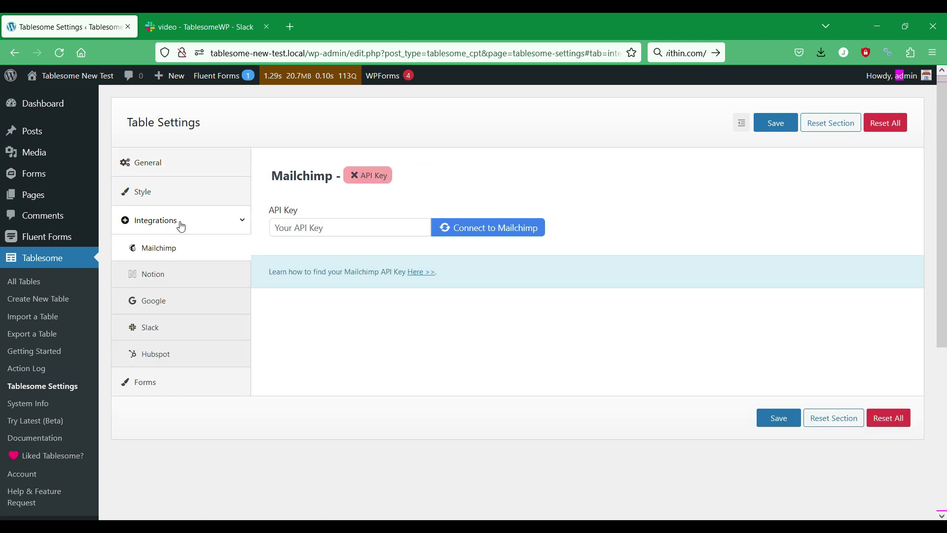
pyautogui.click(158, 333)
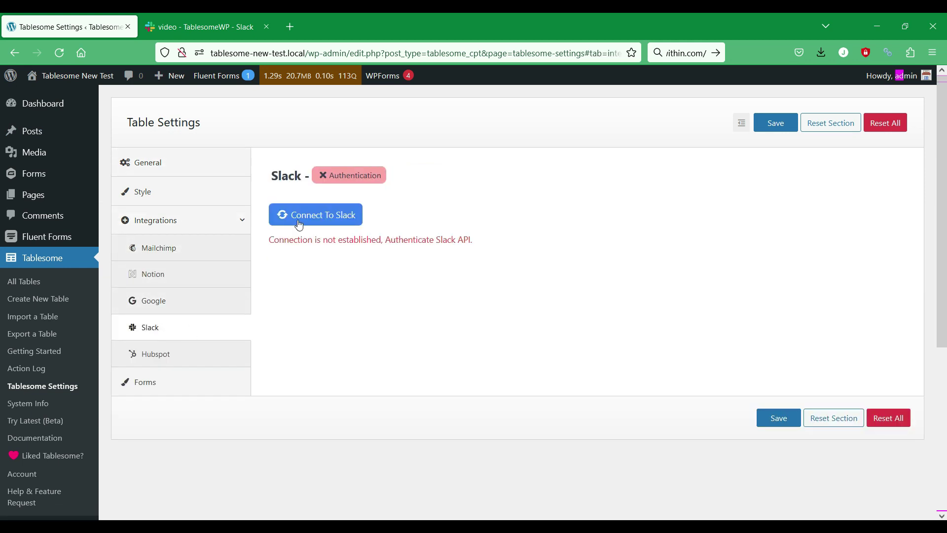
pyautogui.click(323, 214)
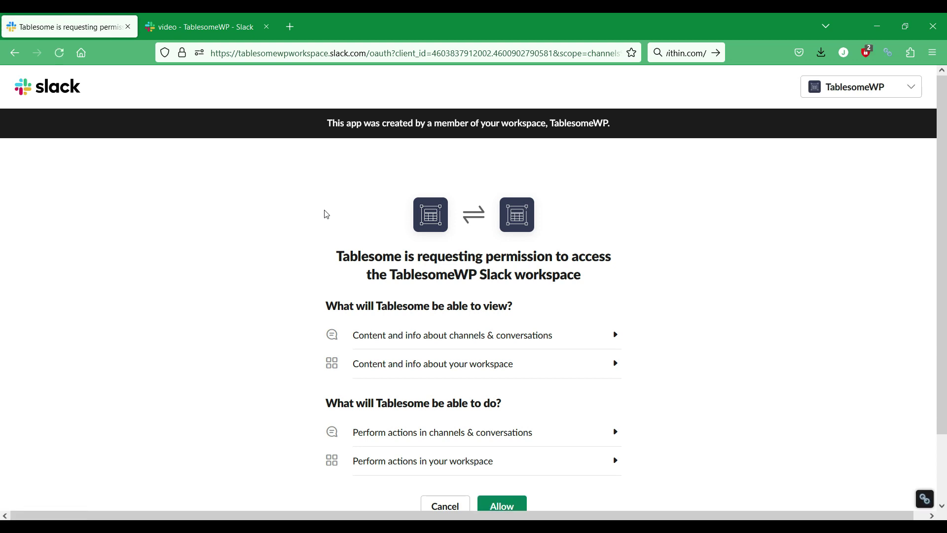
# - Allow Tablesome access to the TablesomeWP Slack workspace, then save the Tablesome settings
pyautogui.scroll(-2, 327, 214)
pyautogui.click(843, 94)
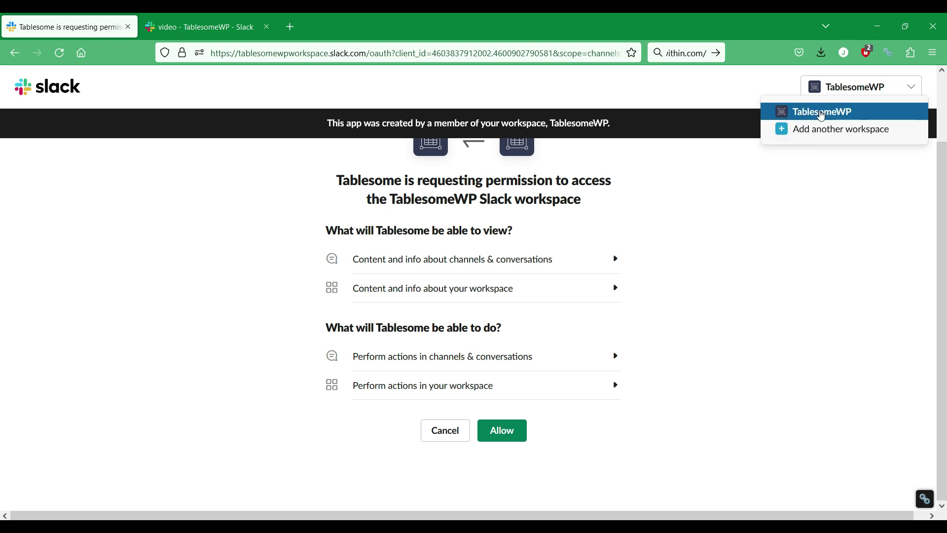
pyautogui.click(752, 195)
pyautogui.scroll(2, 753, 195)
pyautogui.scroll(-2, 754, 196)
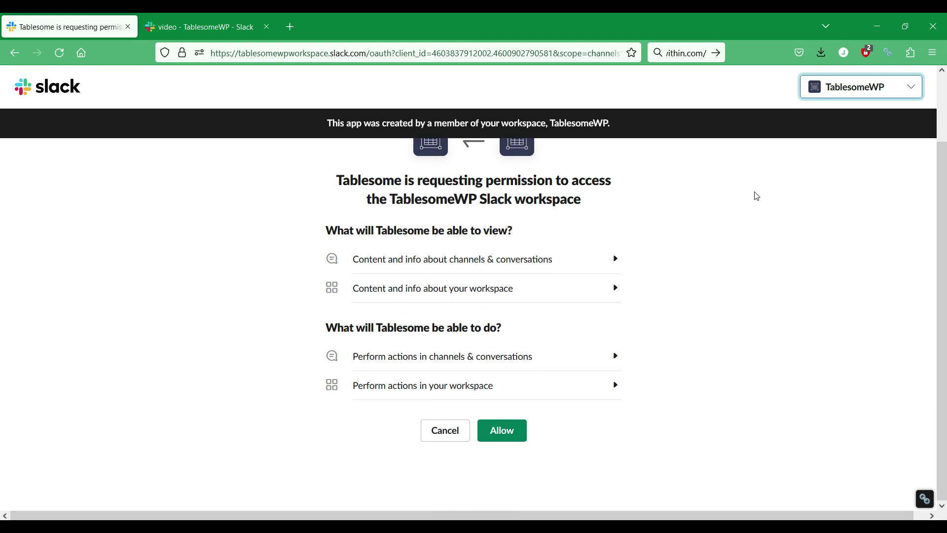
pyautogui.click(510, 433)
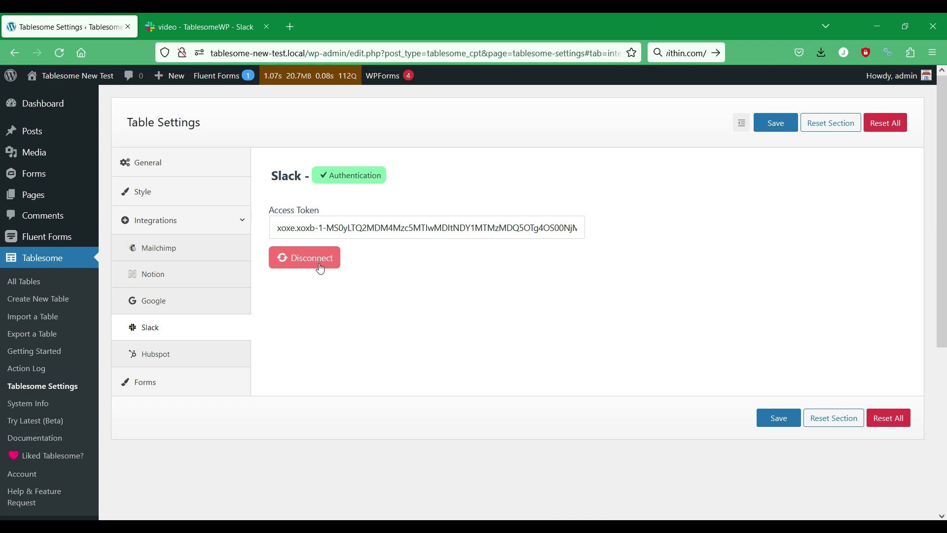
pyautogui.click(778, 130)
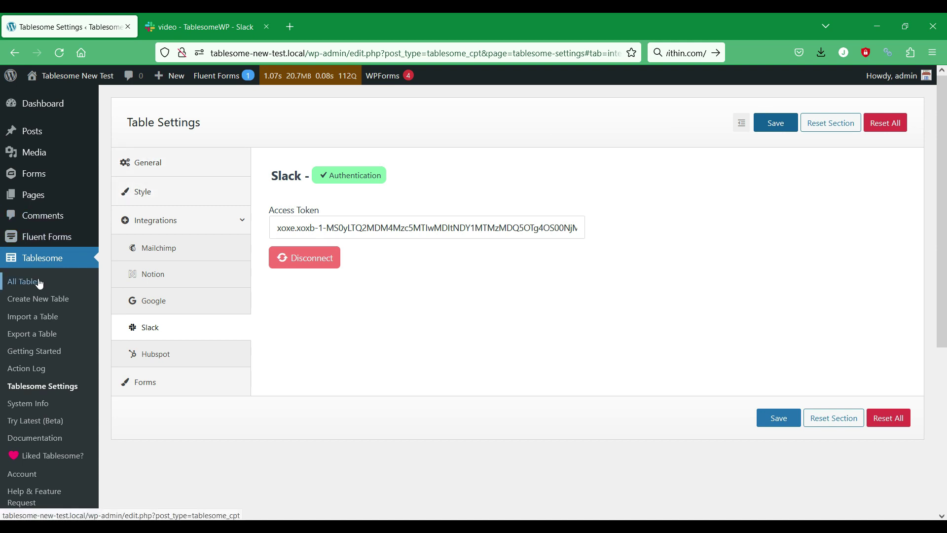
# - Create a new Tablesome table named 'WordPress forms to Slack workflow'
pyautogui.click(53, 305)
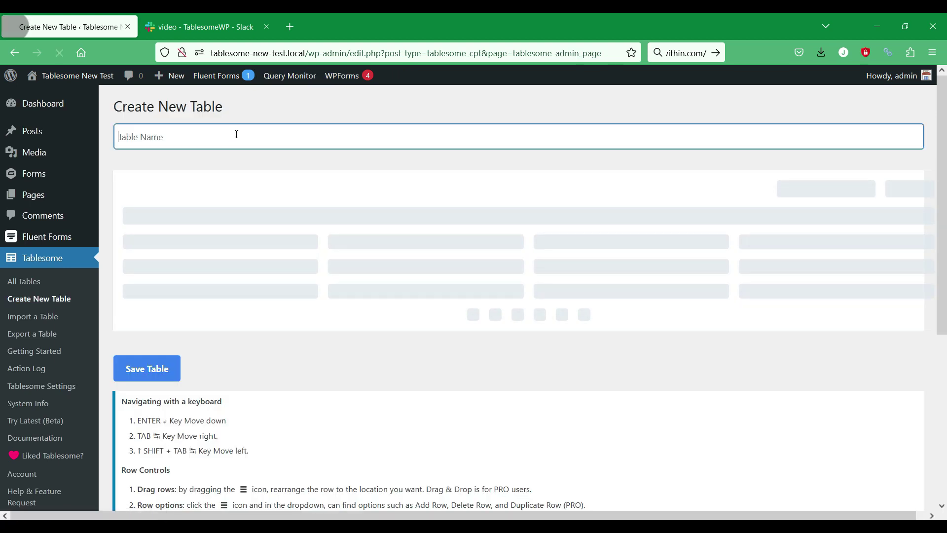
pyautogui.write('WordPress forms to S')
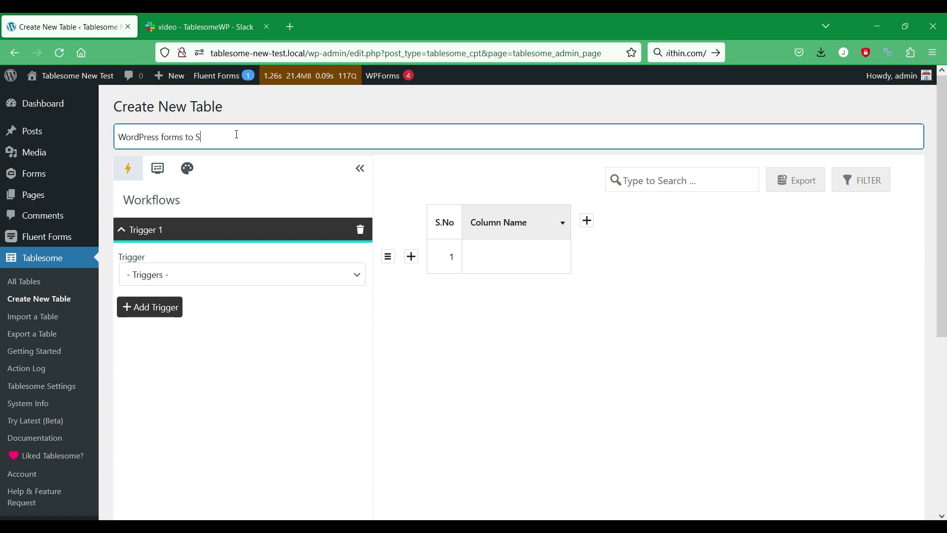
pyautogui.write('lack workflow')
pyautogui.click(304, 276)
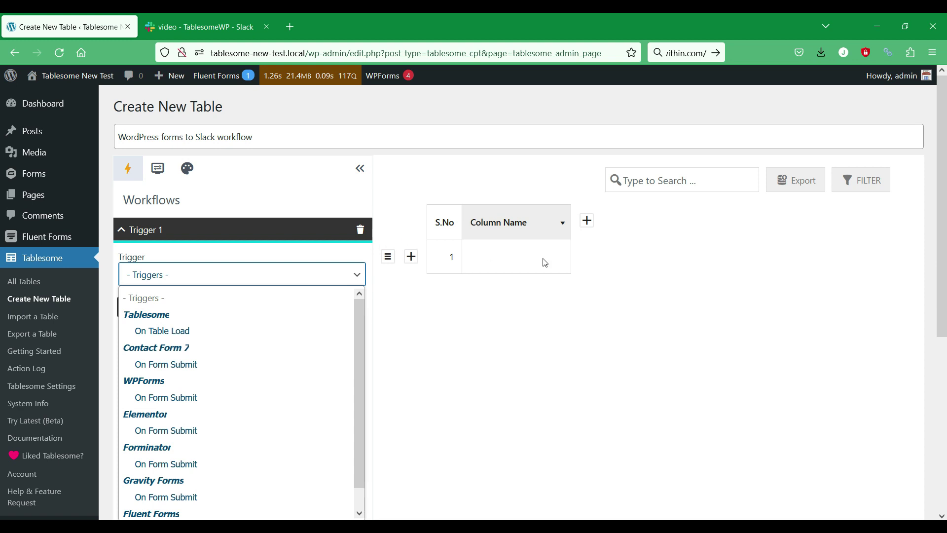
pyautogui.click(437, 329)
# - Set Trigger 1 to WPForms On Form Submit and list the available forms
pyautogui.scroll(-2, 387, 281)
pyautogui.scroll(1, 384, 273)
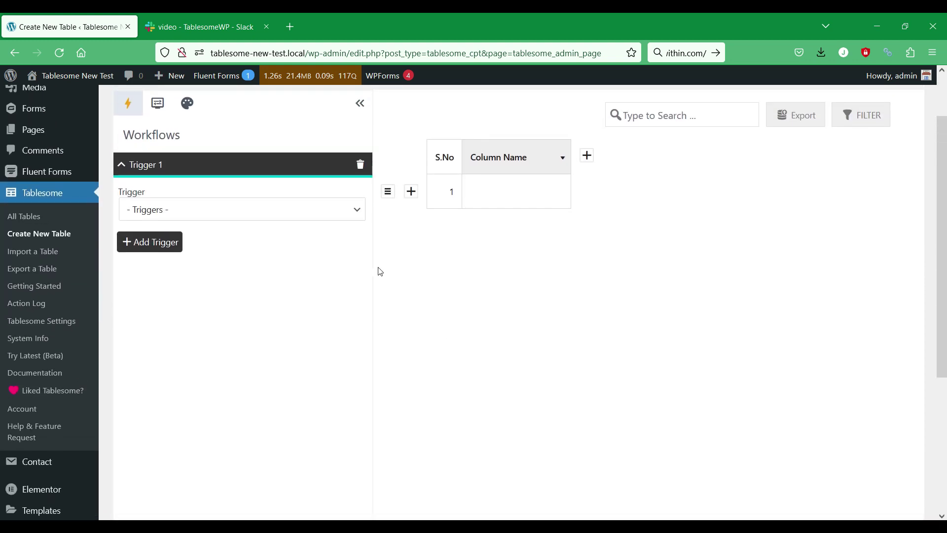
pyautogui.click(344, 218)
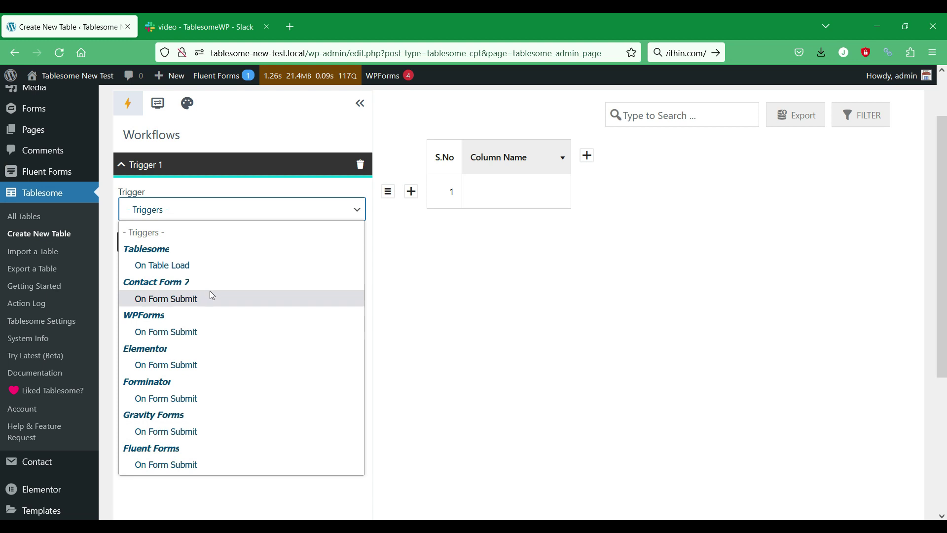
pyautogui.click(212, 335)
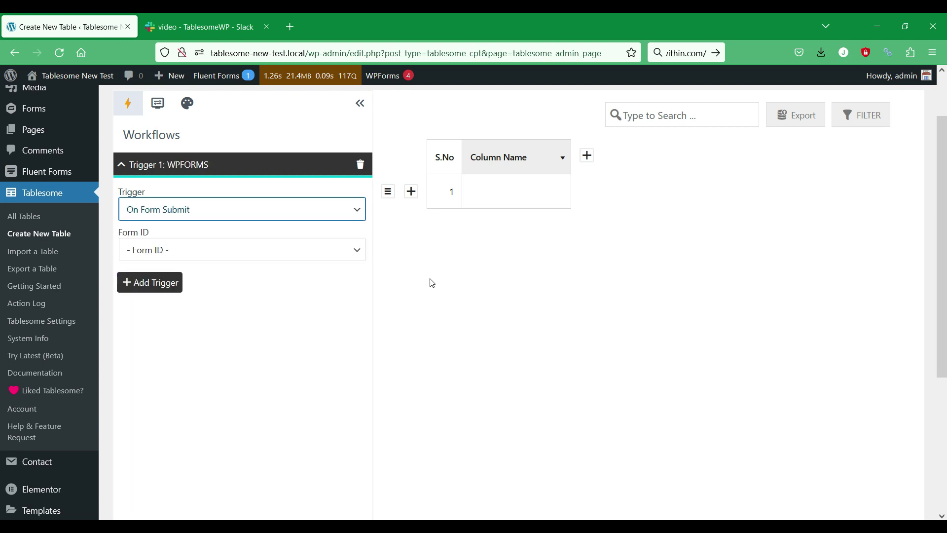
pyautogui.scroll(-2, 444, 271)
pyautogui.click(293, 184)
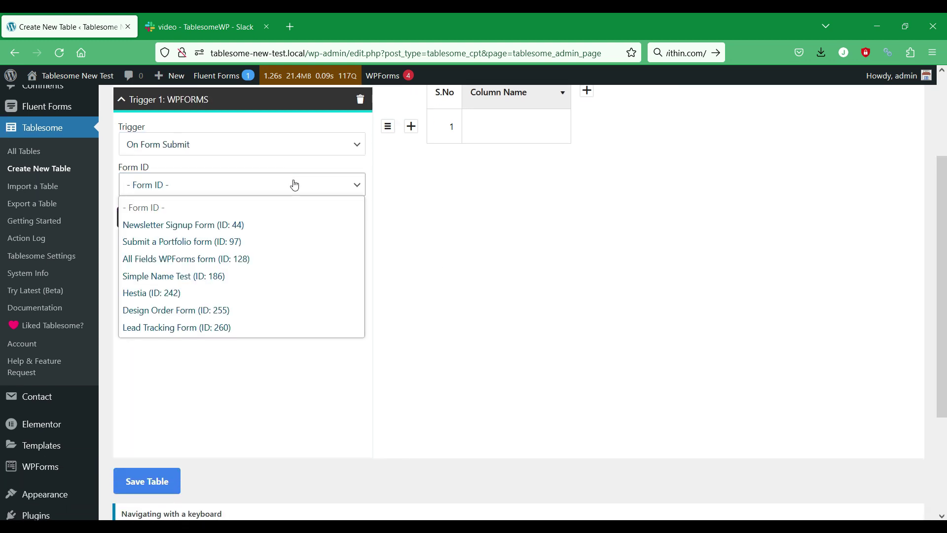
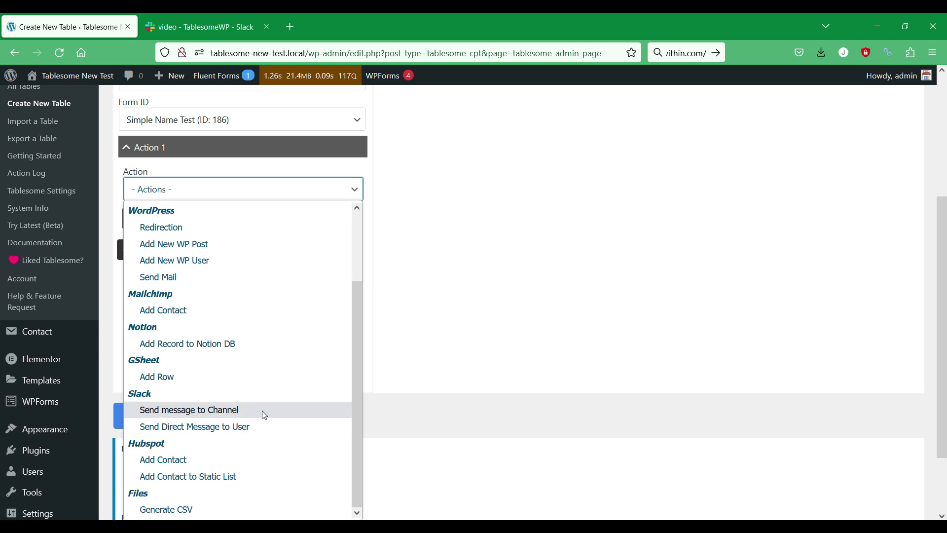
# - Set Action 1 to Slack – Send message to Channel, checking channel names in Slack first
pyautogui.click(265, 415)
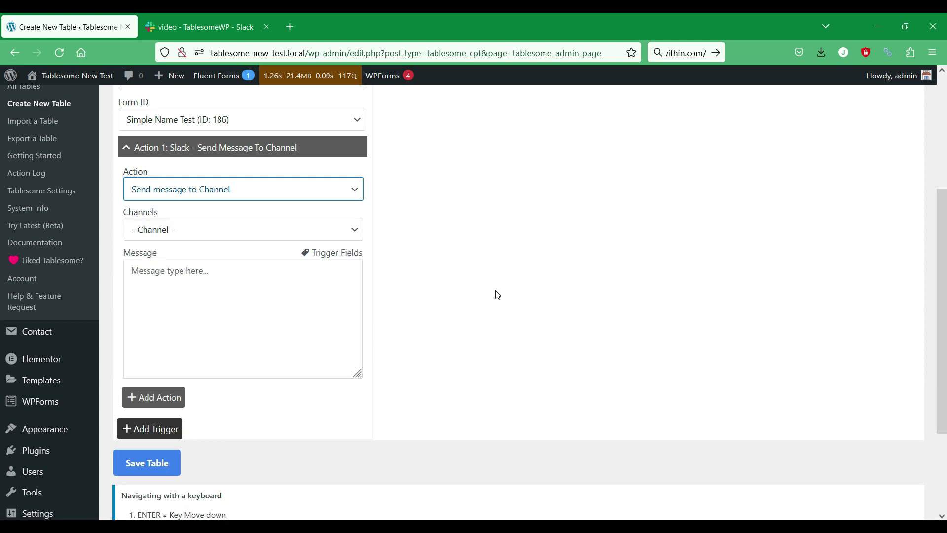
pyautogui.click(326, 234)
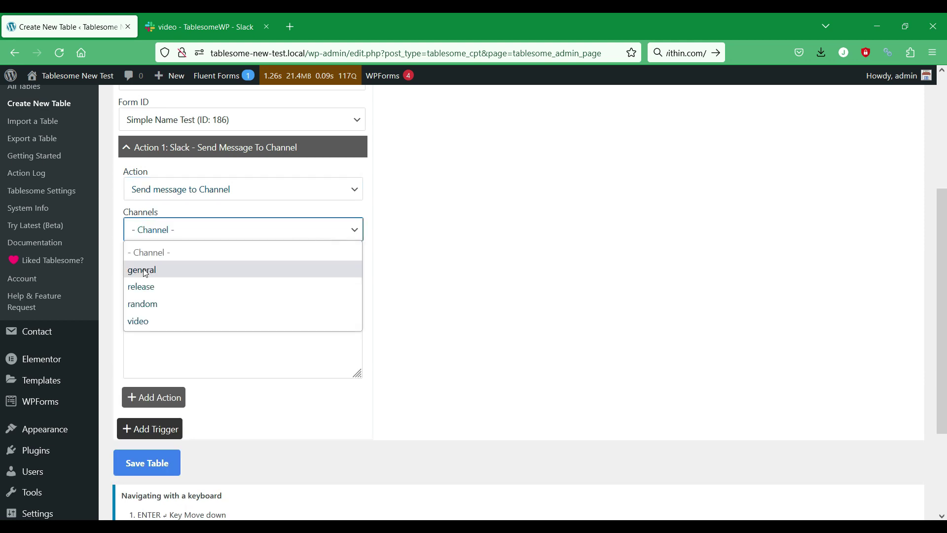
pyautogui.click(187, 14)
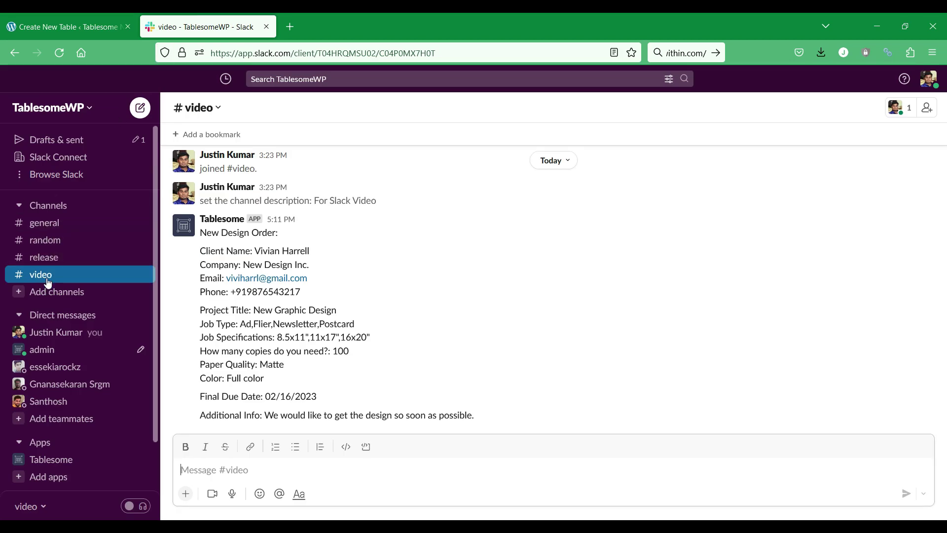
pyautogui.click(64, 27)
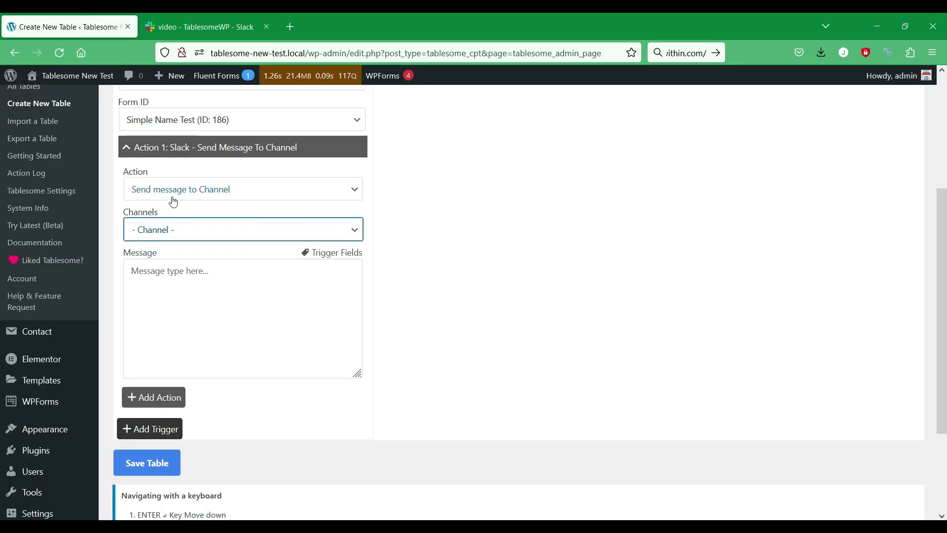
pyautogui.click(177, 227)
pyautogui.click(177, 227)
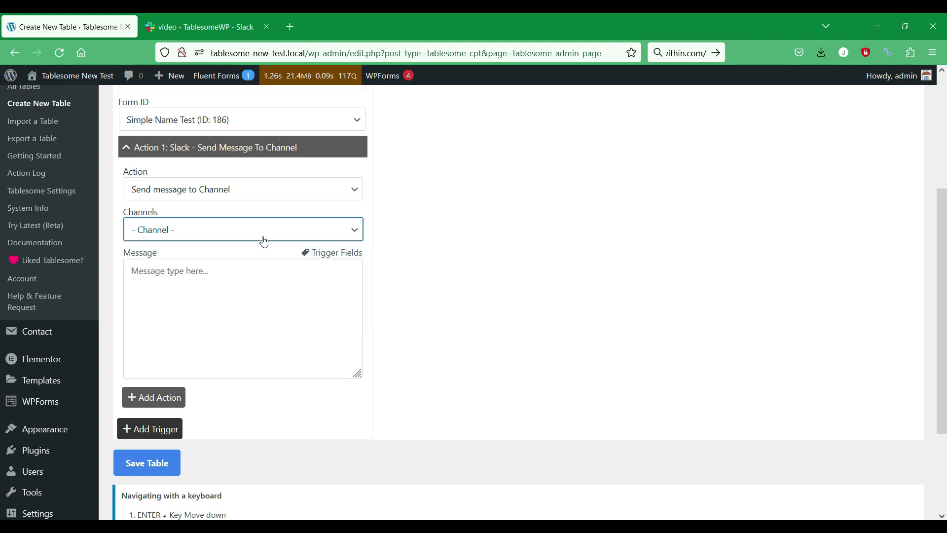
pyautogui.click(201, 278)
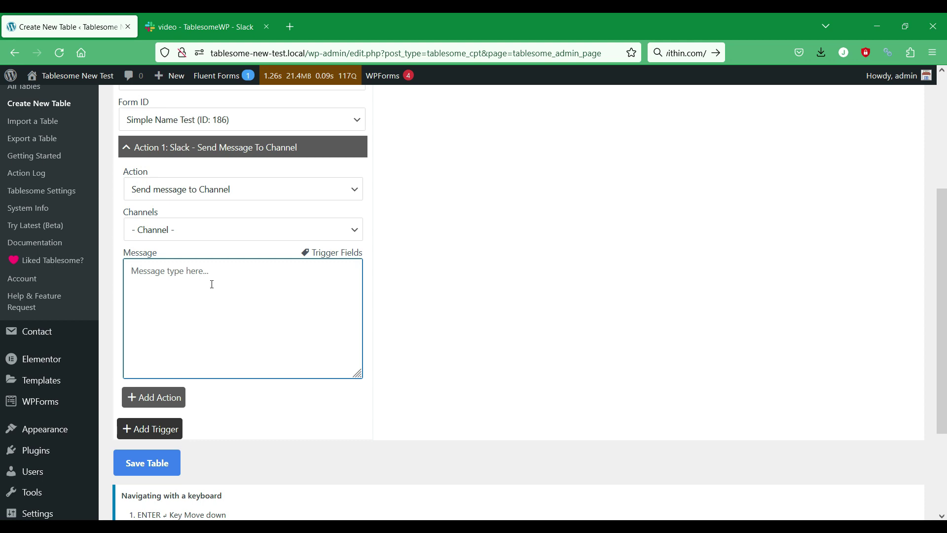
# - Write 'New Form is Submitted:' in Message, then add the Name field labelled 'Name:'
pyautogui.write('New Form is Submitted:')
pyautogui.click(343, 253)
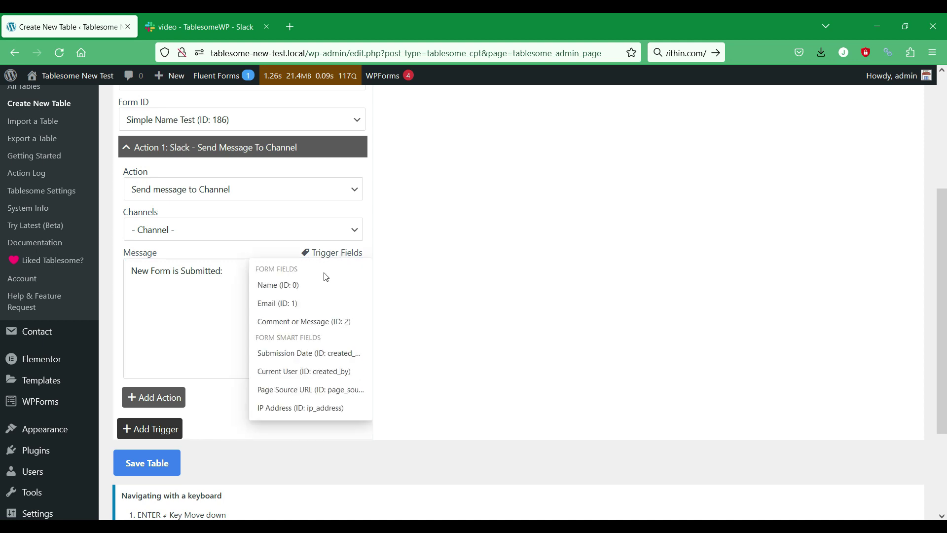
pyautogui.click(301, 286)
pyautogui.click(130, 298)
pyautogui.write('Name')
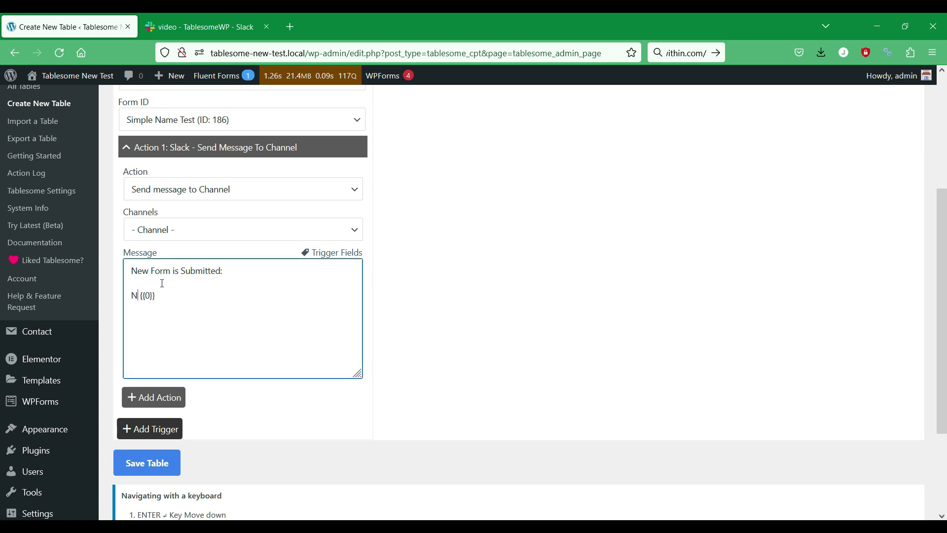
pyautogui.write(':')
# - Insert the Email field into the message, labelled 'Email:'
pyautogui.click(343, 254)
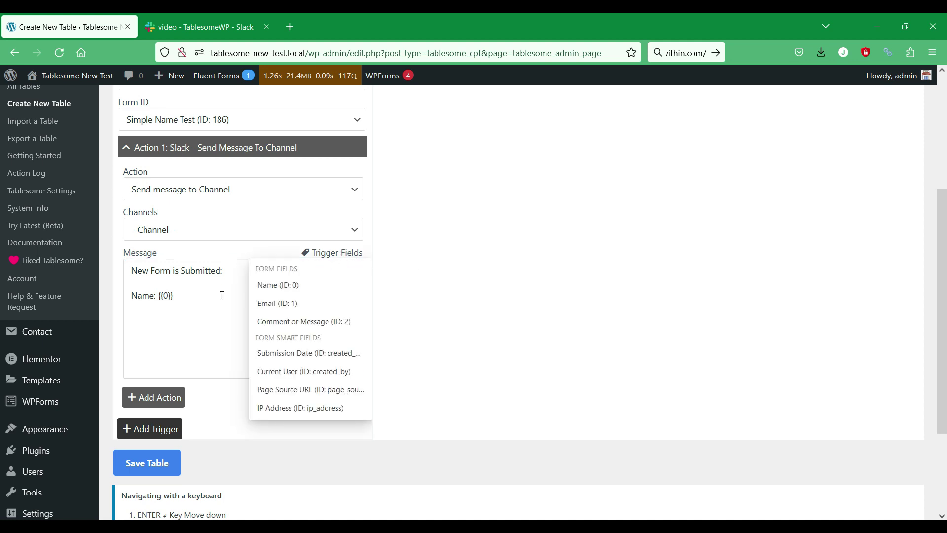
pyautogui.click(279, 306)
pyautogui.click(132, 310)
pyautogui.write('Email: {{1')
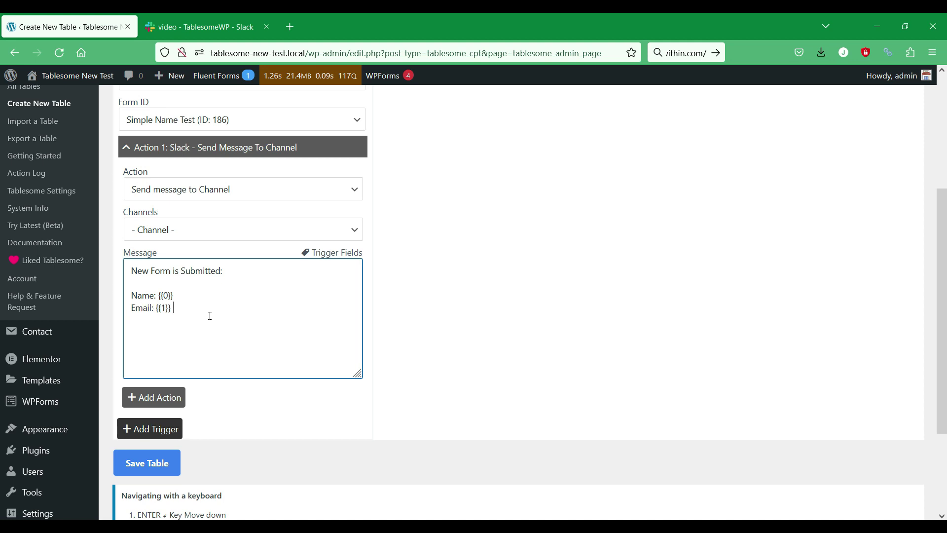
# - Insert the Comment or Message field into the message, labelled 'Comments:'
pyautogui.click(311, 252)
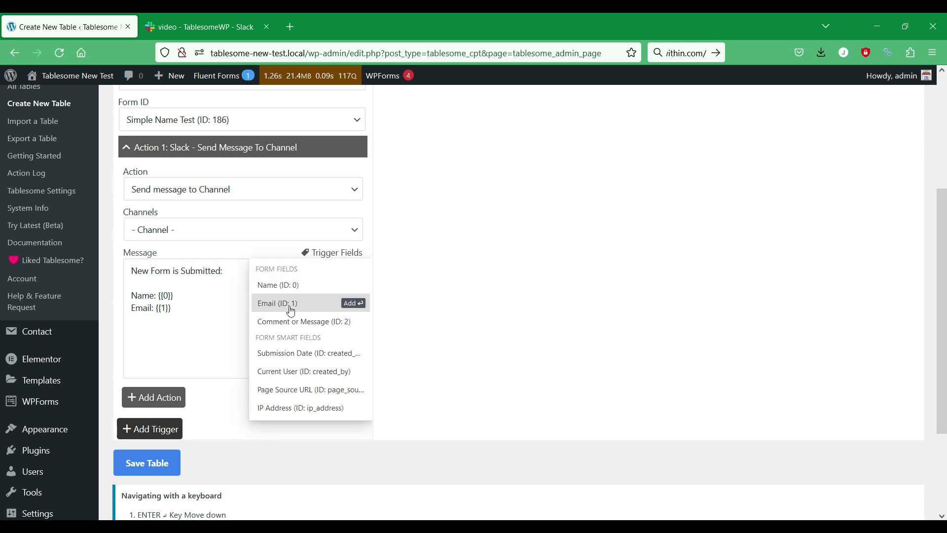
pyautogui.click(322, 326)
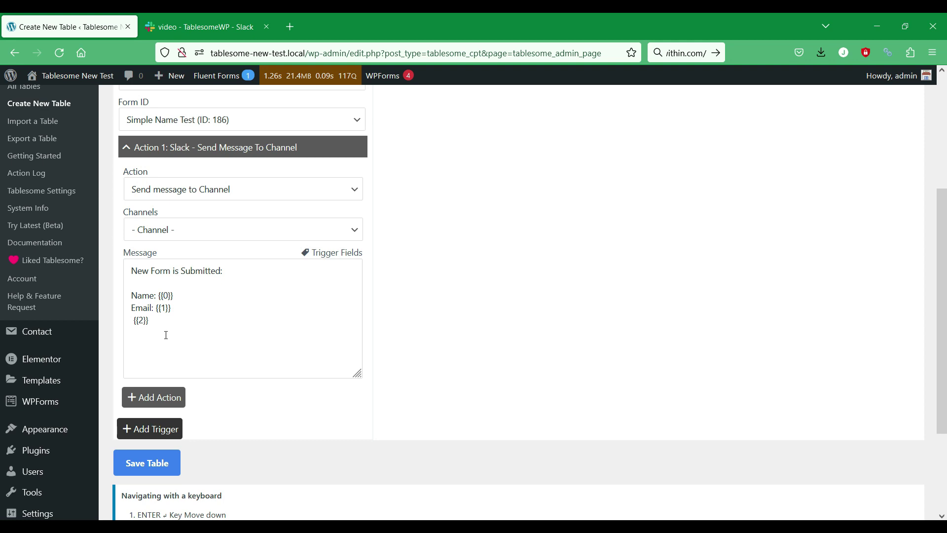
pyautogui.click(131, 320)
pyautogui.write('Comm')
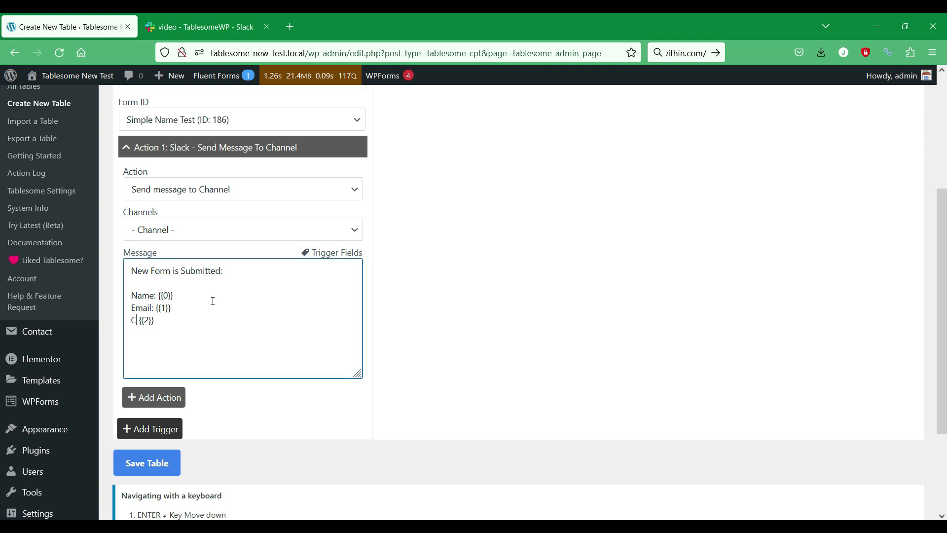
pyautogui.write('ents:')
pyautogui.scroll(2, 251, 290)
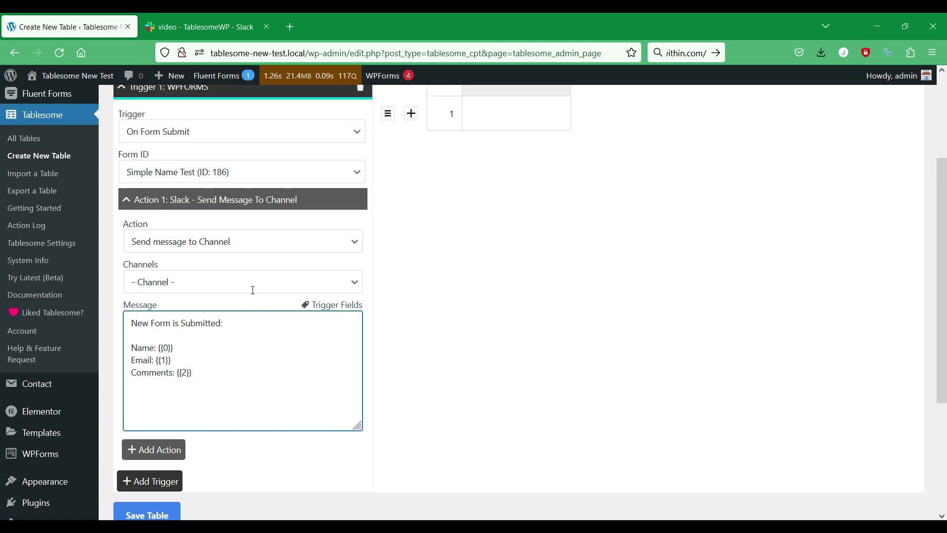
pyautogui.scroll(-3, 345, 306)
pyautogui.scroll(-1, 347, 303)
# - Save the WordPress forms to Slack workflow table
pyautogui.click(161, 402)
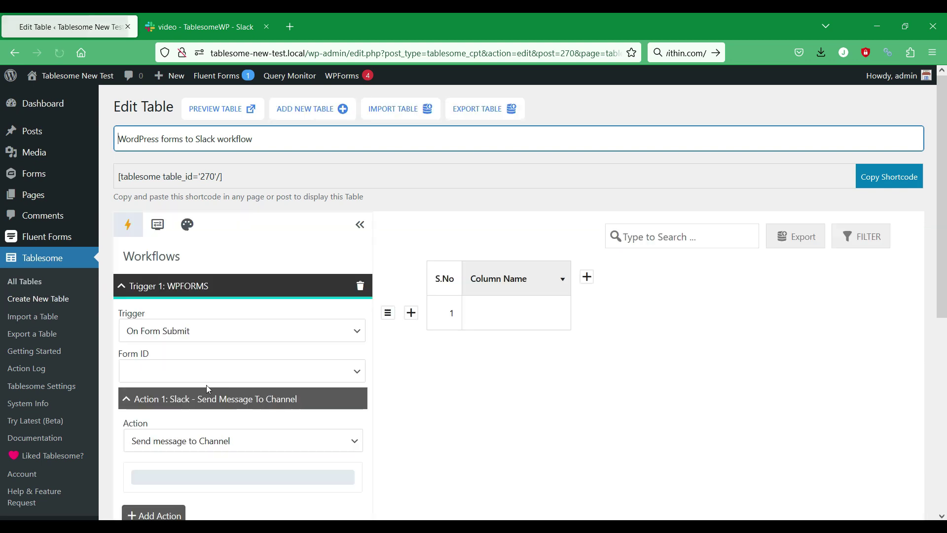
pyautogui.scroll(-4, 215, 388)
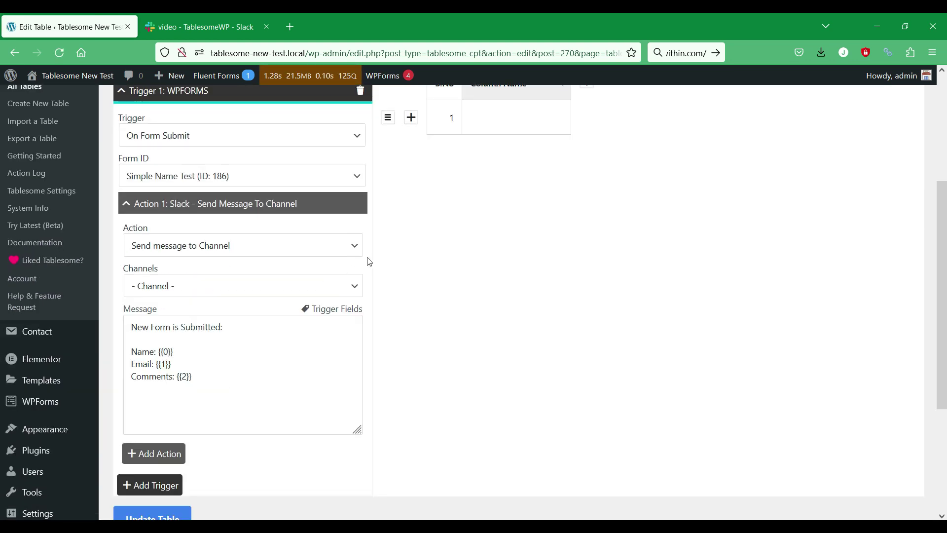
pyautogui.scroll(3, 430, 250)
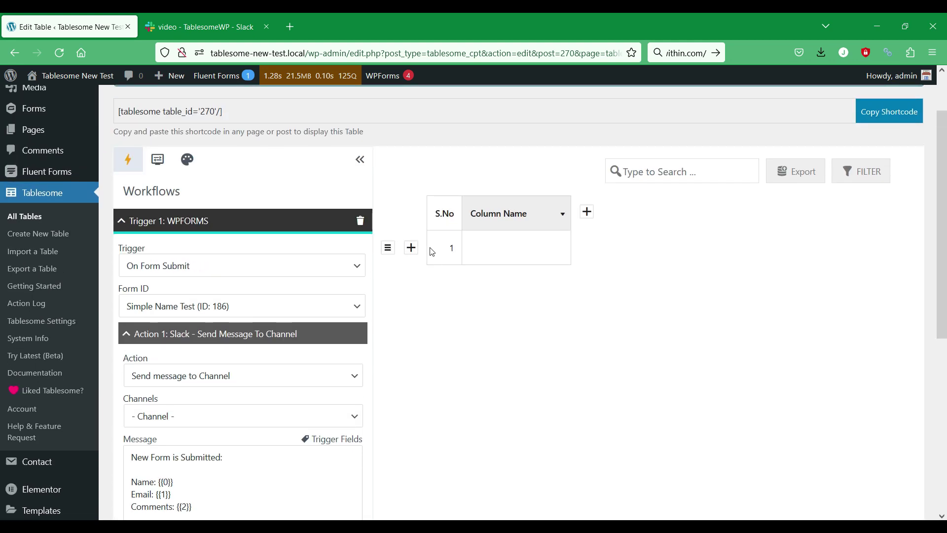
# - Open the live site's homepage in a new tab to reach the Simple Name Test form
pyautogui.moveTo(71, 78)
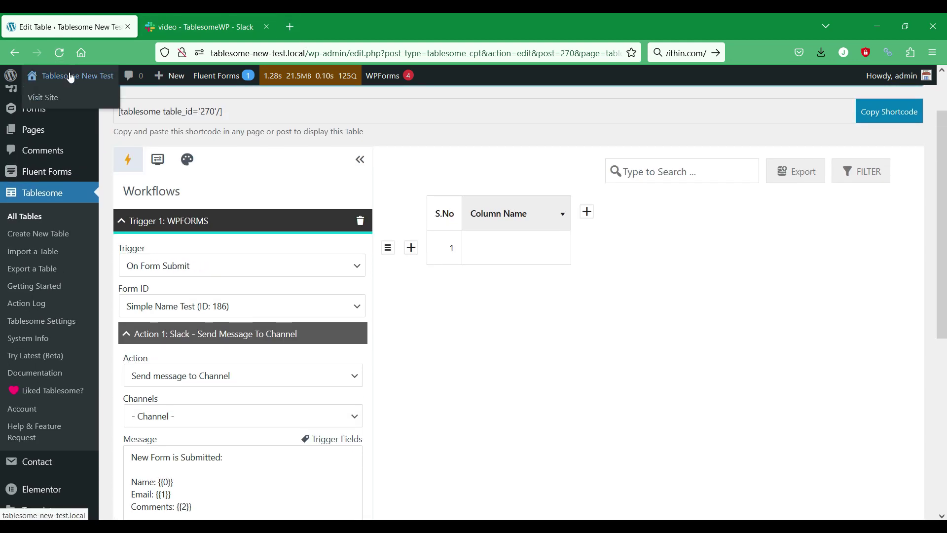
pyautogui.rightClick(45, 96)
pyautogui.click(73, 98)
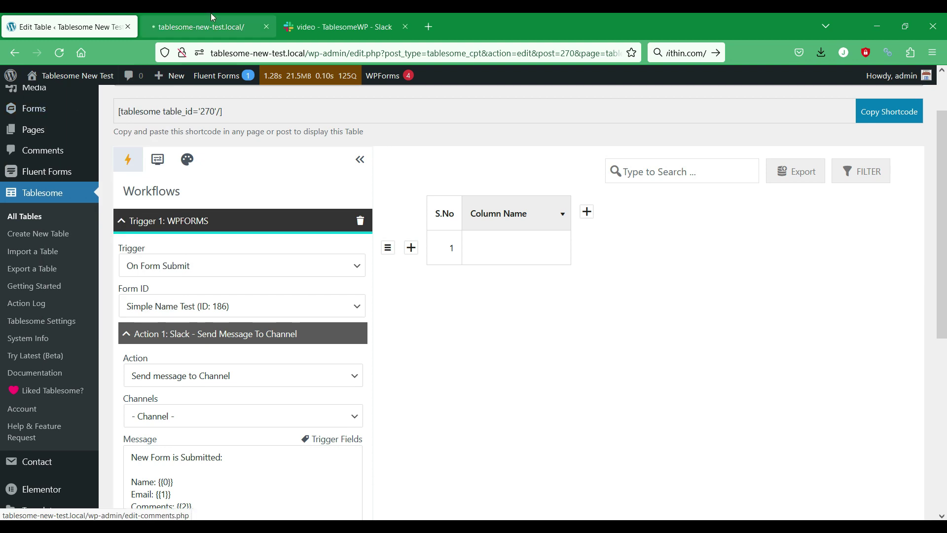
pyautogui.click(211, 15)
pyautogui.click(327, 15)
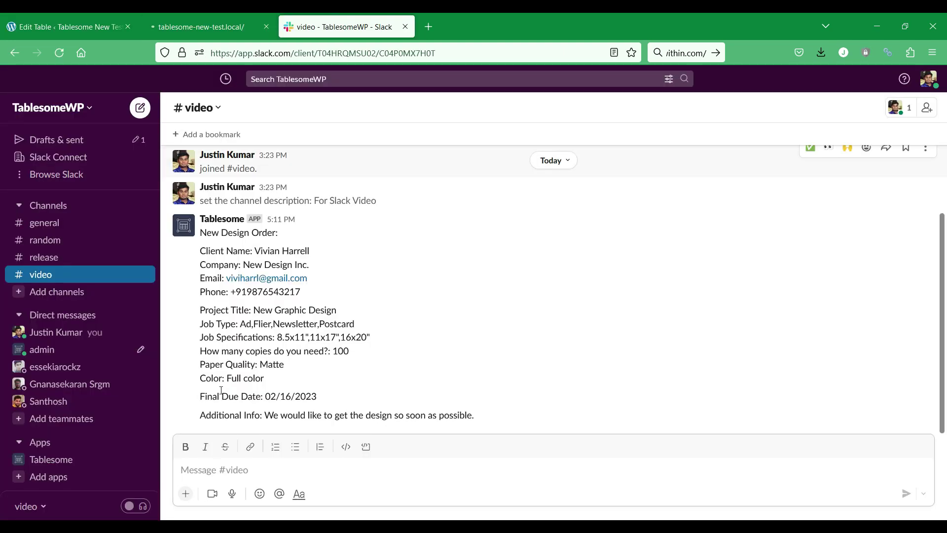
pyautogui.click(212, 15)
pyautogui.scroll(-15, 236, 212)
# - Enter a test name and email address in the Simple Name Test form
pyautogui.click(246, 235)
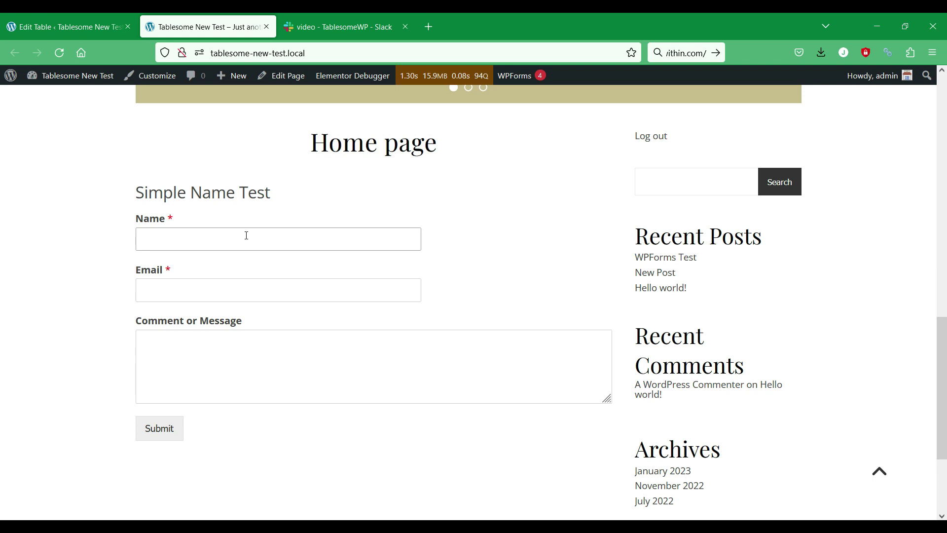
pyautogui.click(236, 290)
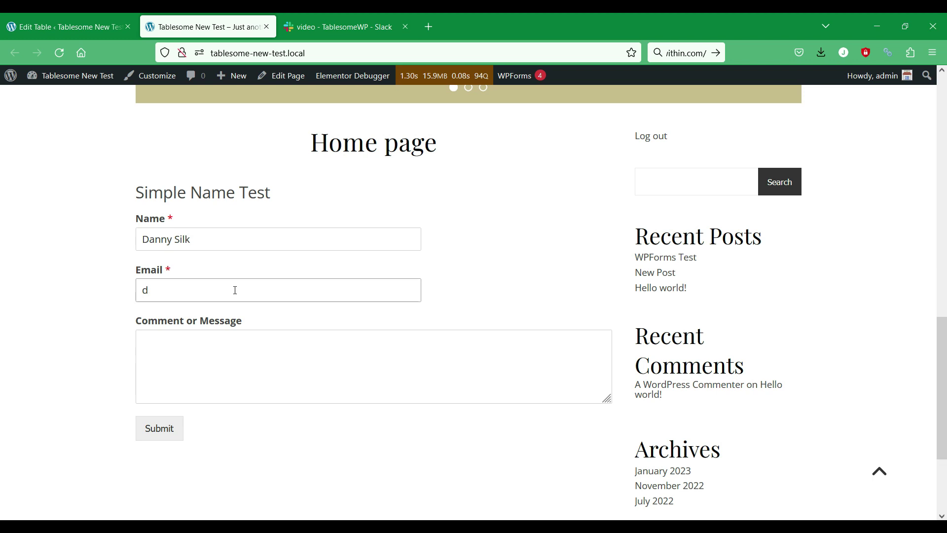
# - Add a short greeting as the comment, submit the form, and check Slack
pyautogui.click(257, 354)
pyautogui.write('Hell')
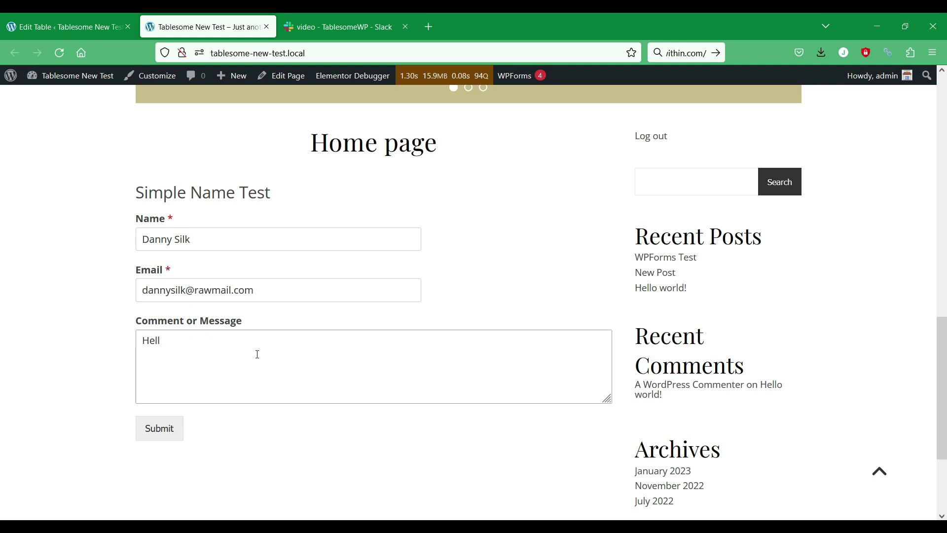
pyautogui.write("o! I'm danny")
pyautogui.press('F5')
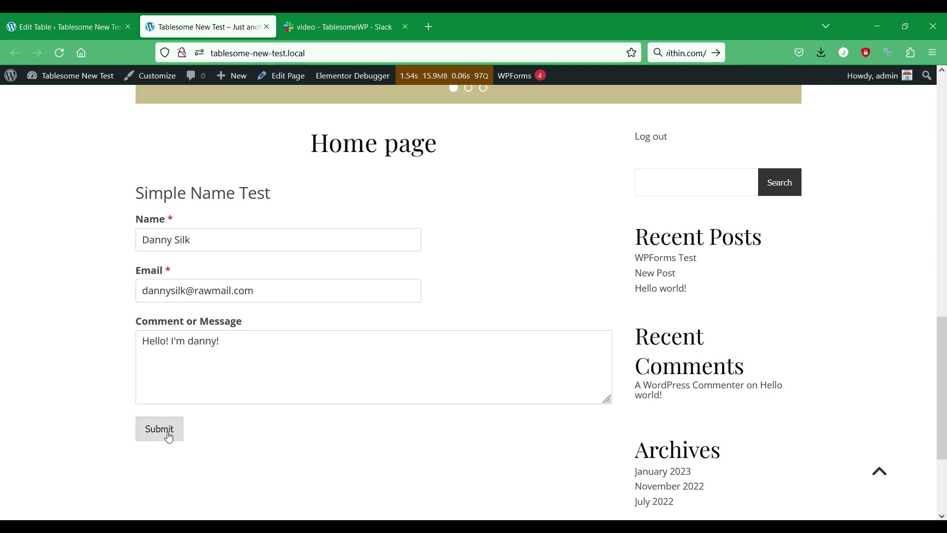
pyautogui.click(167, 430)
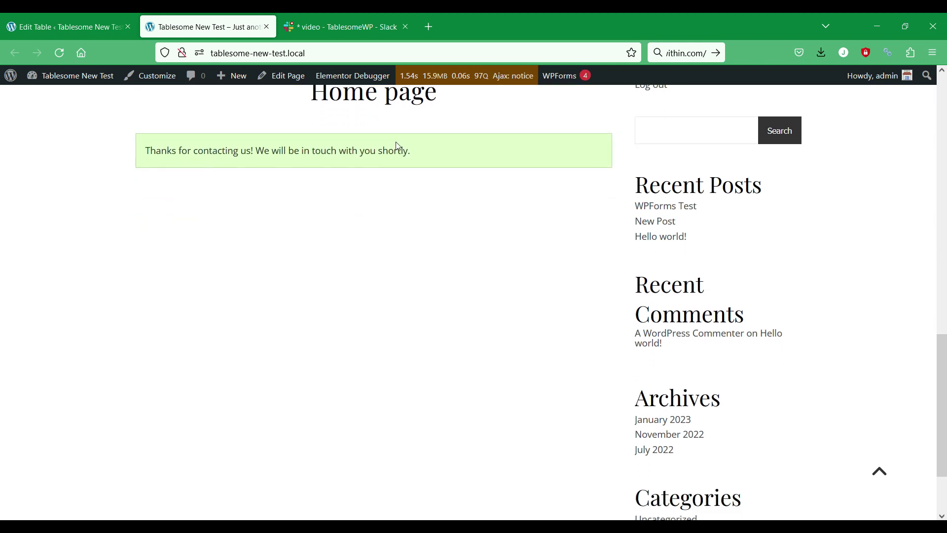
pyautogui.click(323, 27)
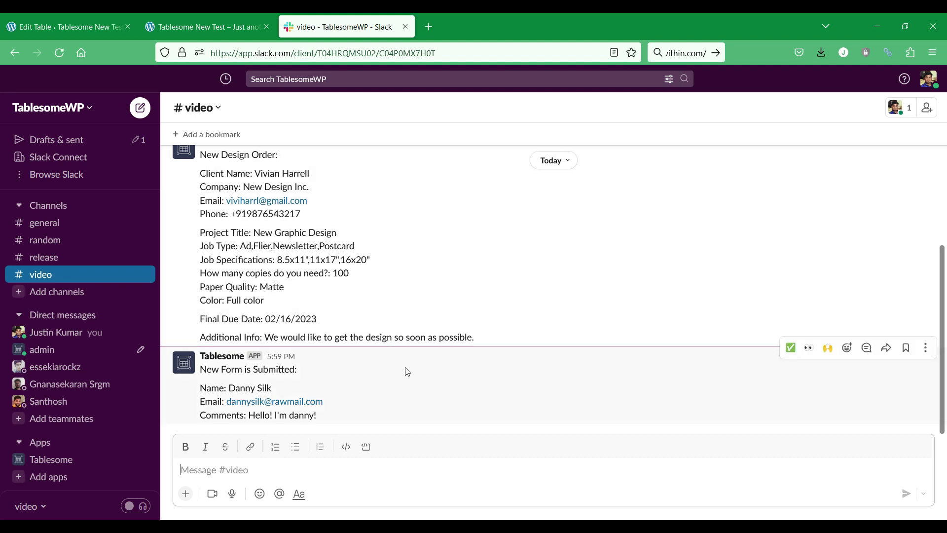
# - Check the new Tablesome message in #video, then go back to the thank-you page
pyautogui.doubleClick(256, 370)
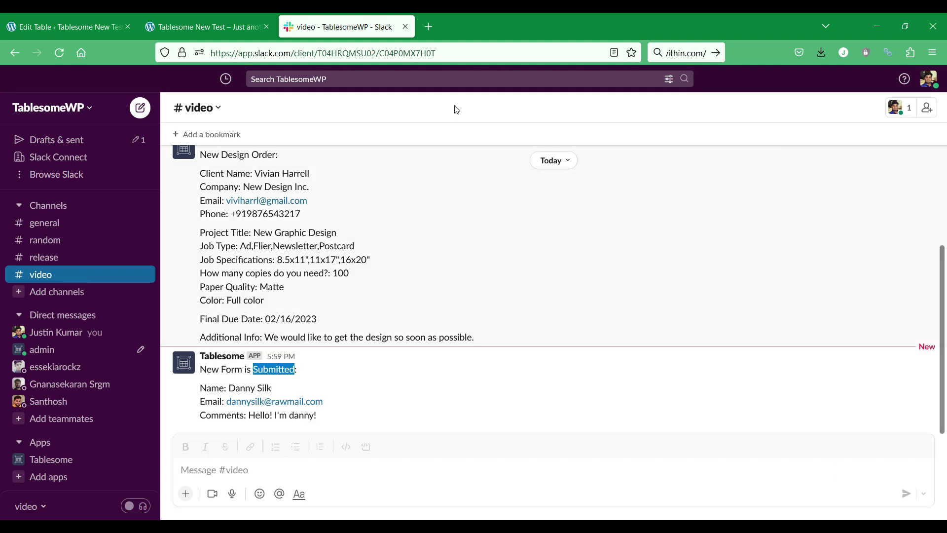
pyautogui.click(253, 14)
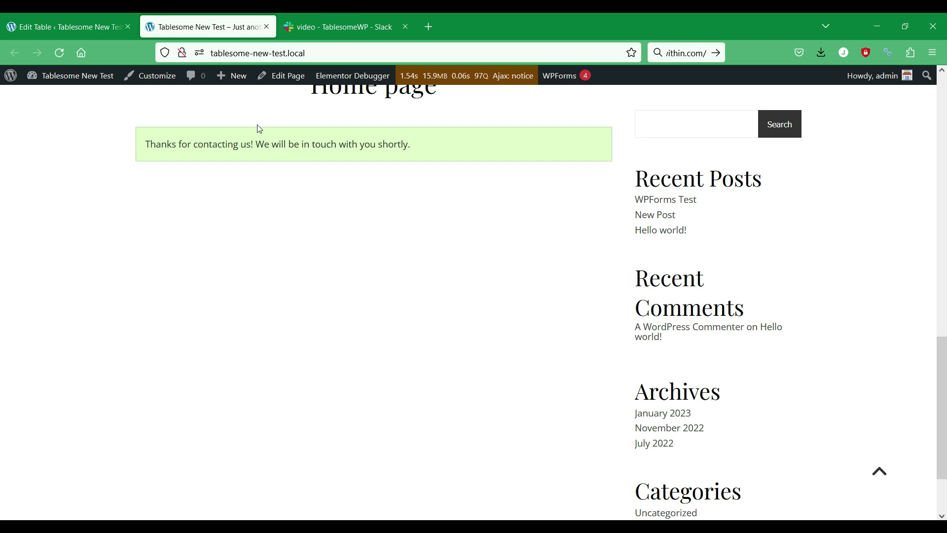
# - Select and copy the Slack message template text in the workflow editor
pyautogui.click(65, 27)
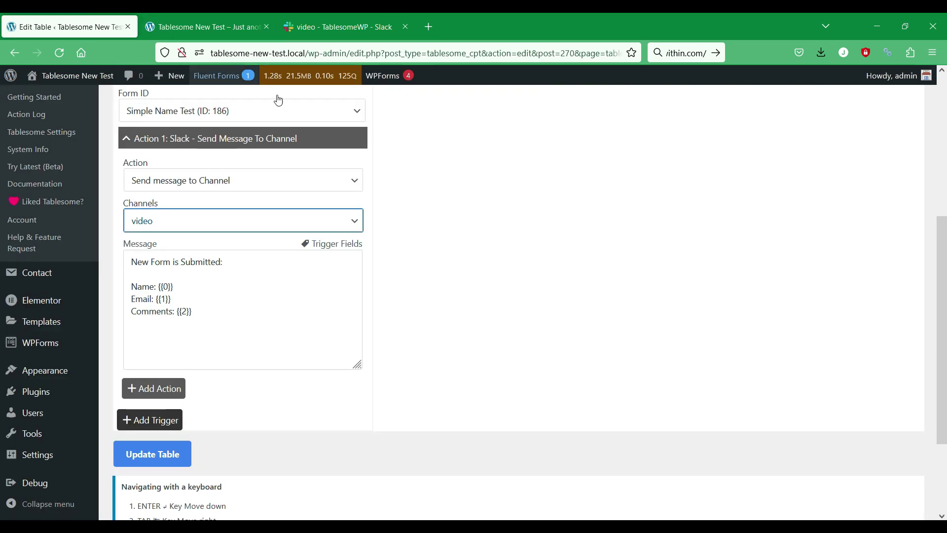
pyautogui.scroll(2, 493, 335)
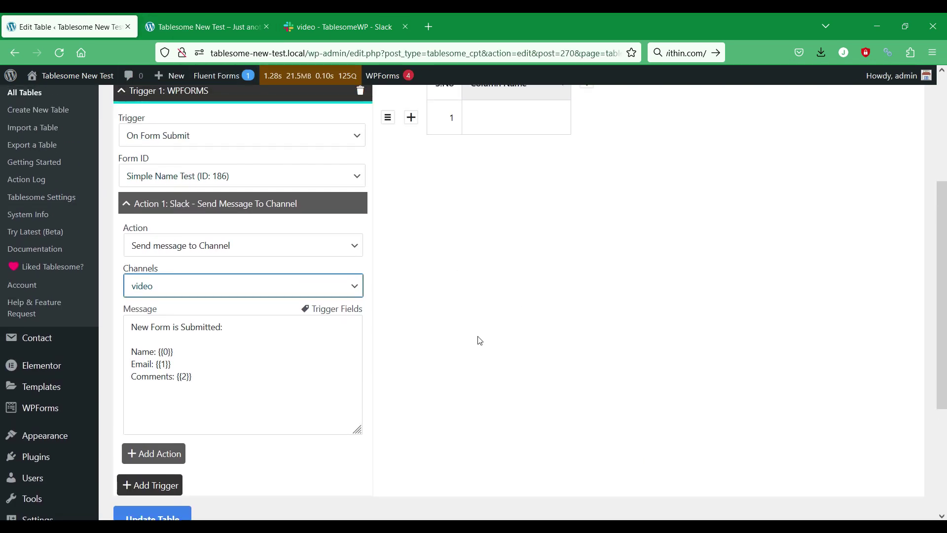
pyautogui.scroll(6, 479, 339)
pyautogui.scroll(-5, 478, 340)
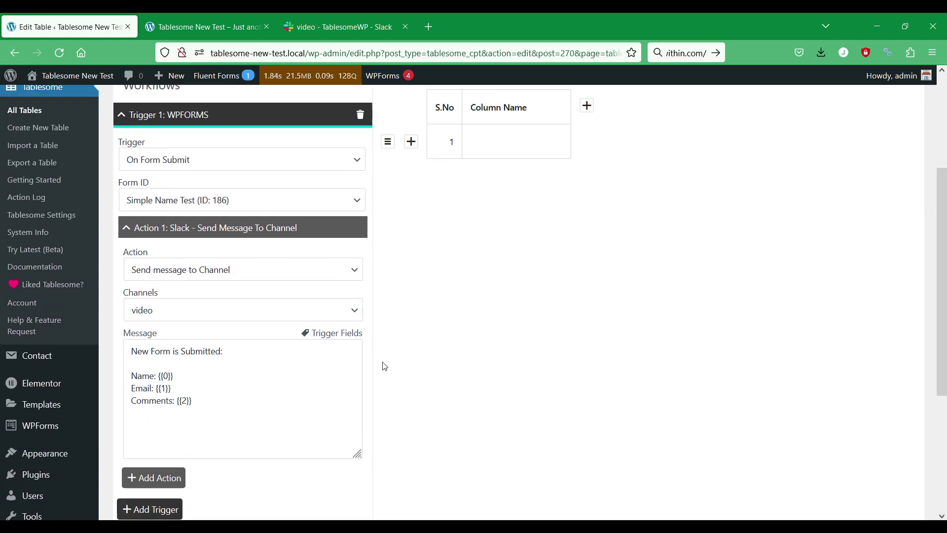
pyautogui.moveTo(240, 408); pyautogui.dragTo(107, 332)
pyautogui.hotkey('ctrl', 'c')
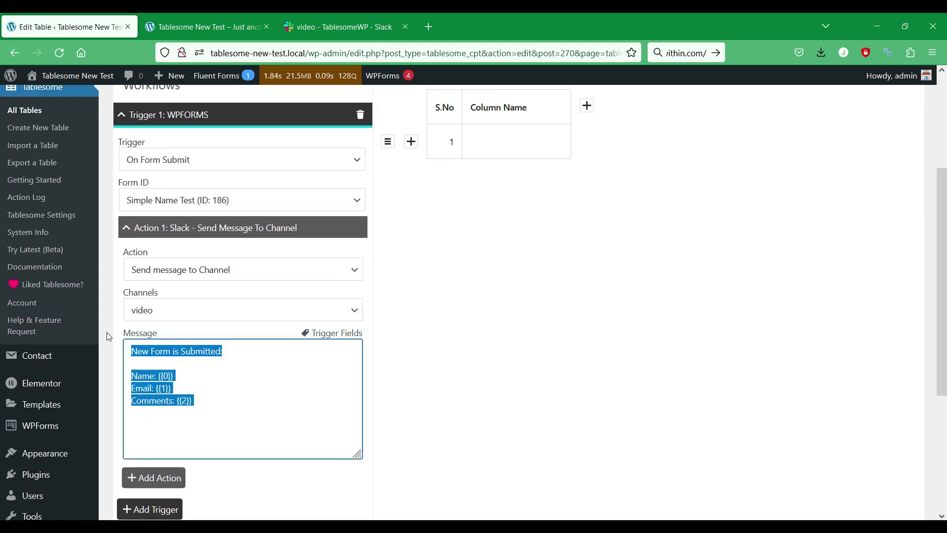
# - Switch Action 1 to Slack – Send Direct Message to User
pyautogui.click(299, 270)
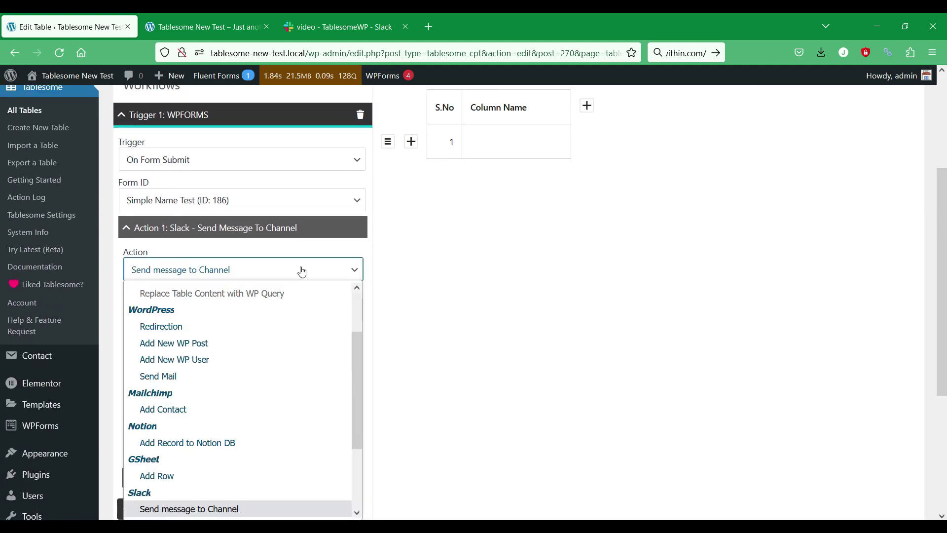
pyautogui.scroll(-2, 304, 293)
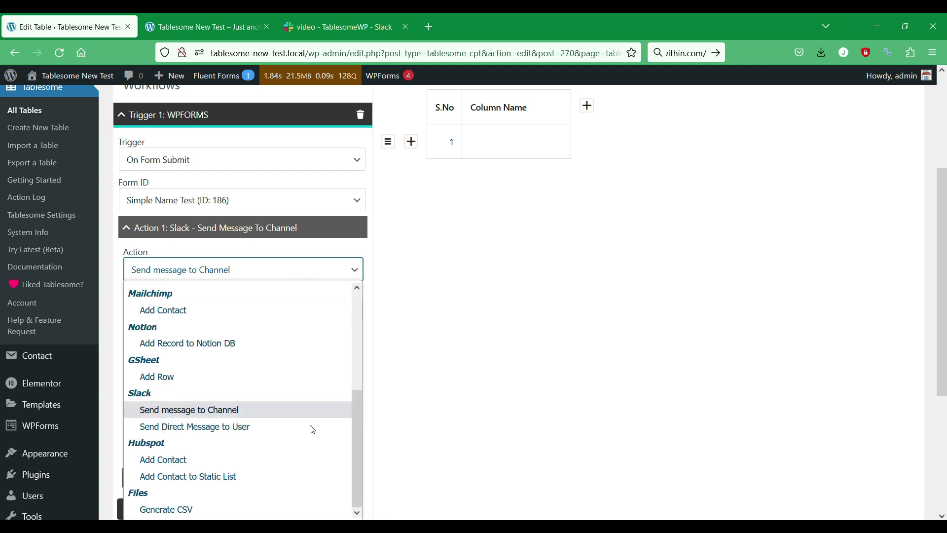
pyautogui.click(224, 427)
pyautogui.scroll(-1, 465, 310)
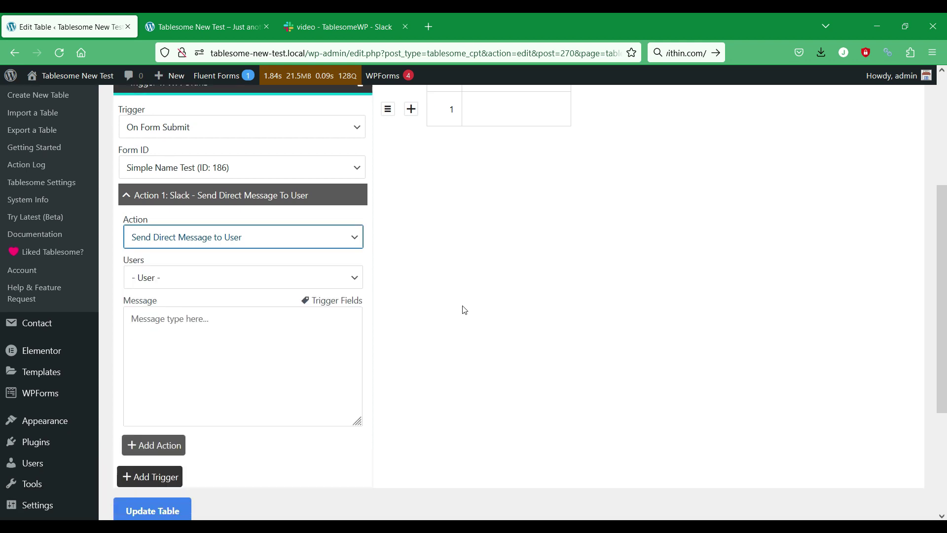
pyautogui.scroll(-1, 464, 309)
pyautogui.click(335, 246)
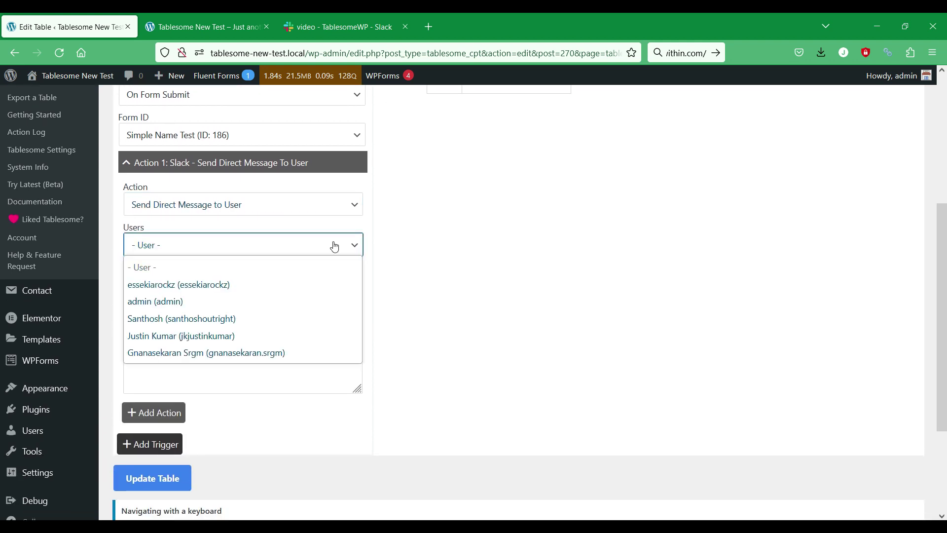
pyautogui.click(404, 295)
pyautogui.click(339, 27)
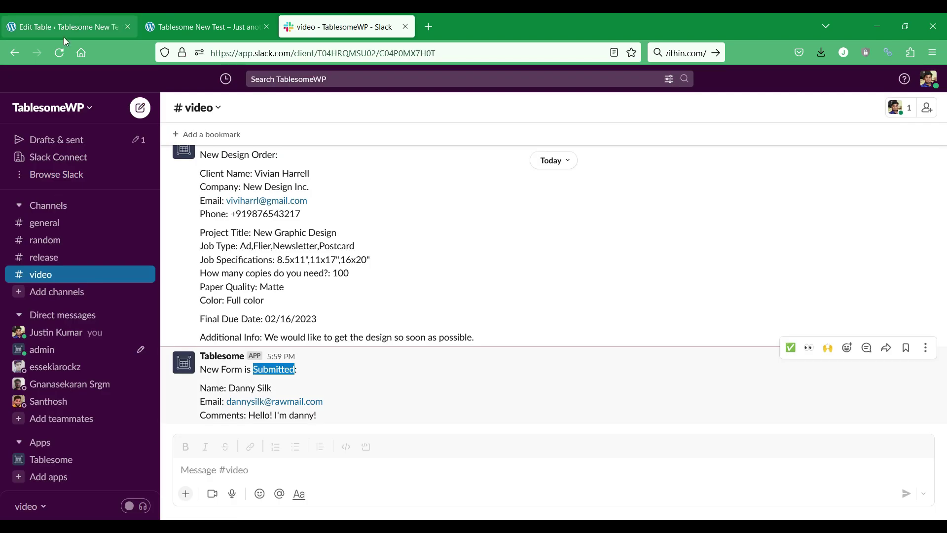
pyautogui.click(49, 337)
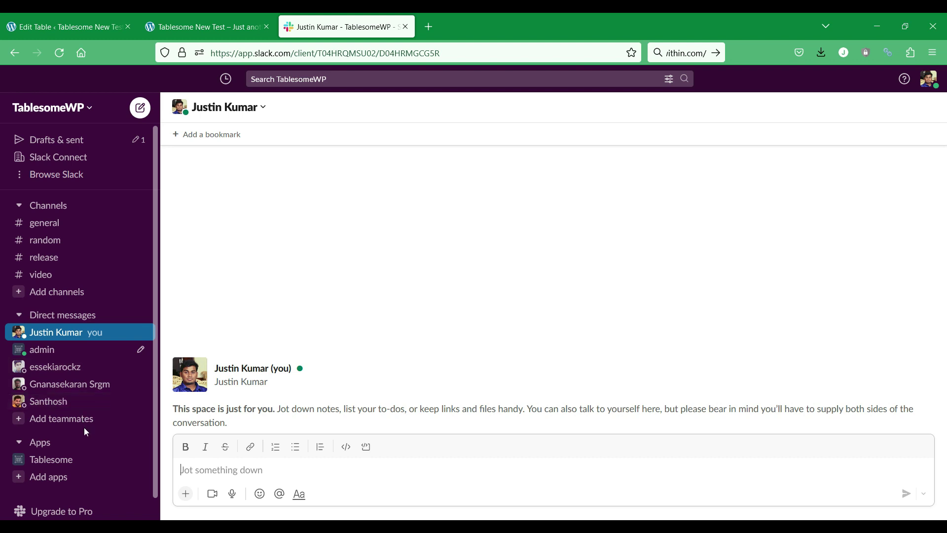
pyautogui.click(86, 458)
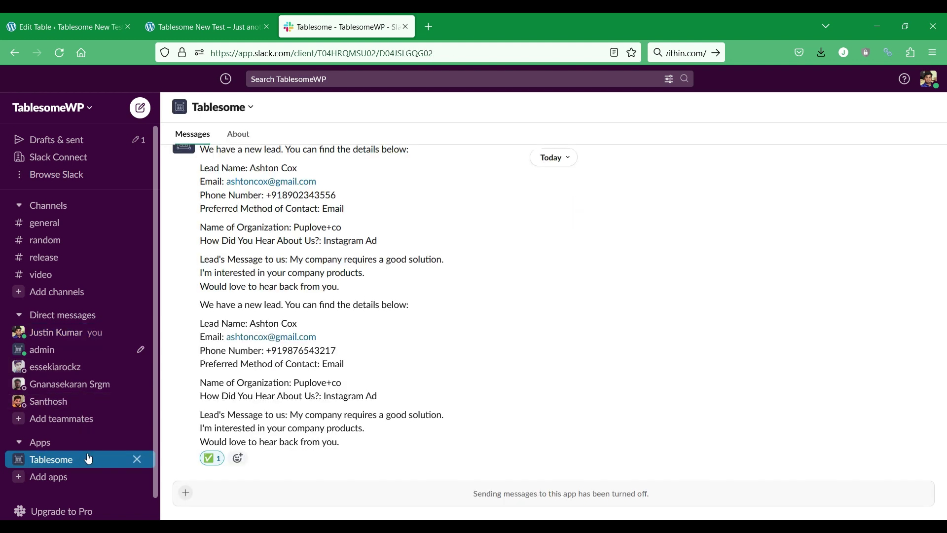
pyautogui.click(86, 24)
pyautogui.click(221, 249)
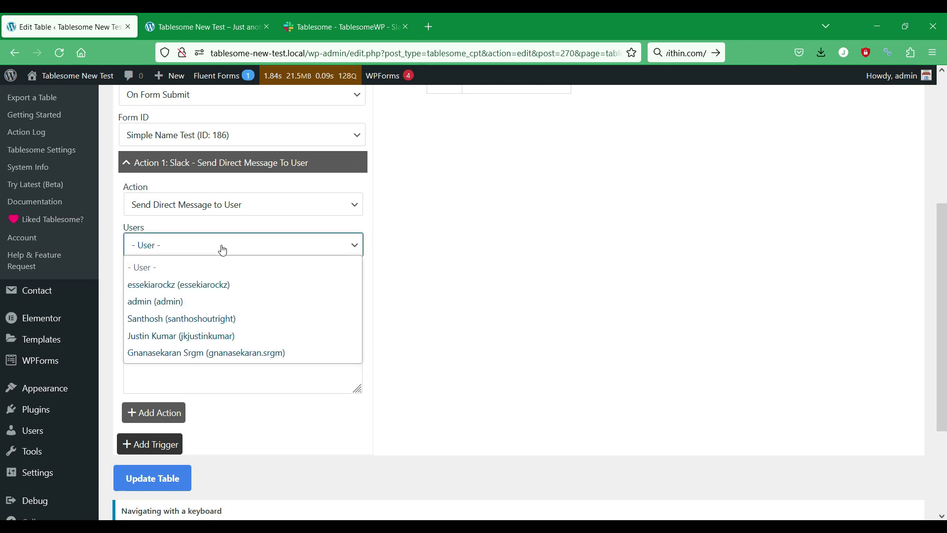
# - Pick the recipient Slack user, paste the message template, and update the table
pyautogui.click(226, 337)
pyautogui.click(246, 298)
pyautogui.hotkey('ctrl', 'v')
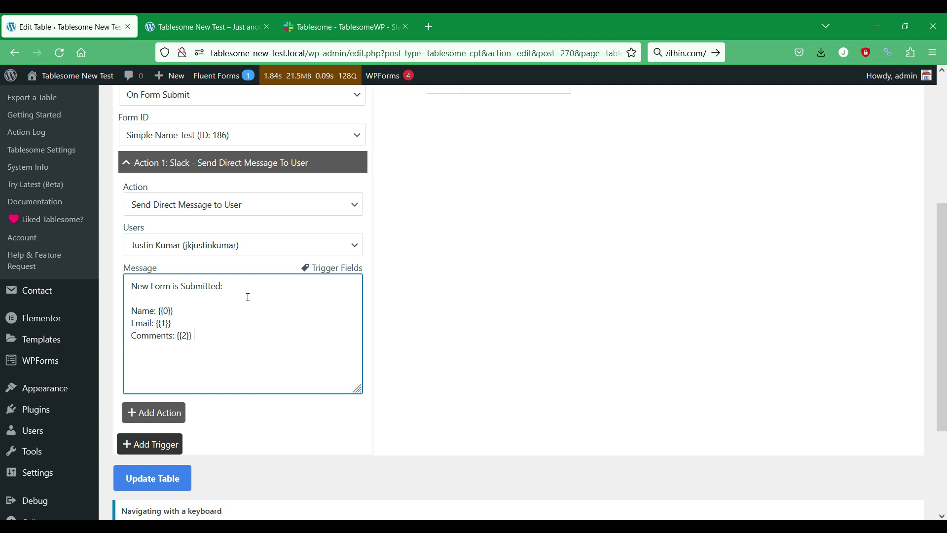
pyautogui.click(179, 480)
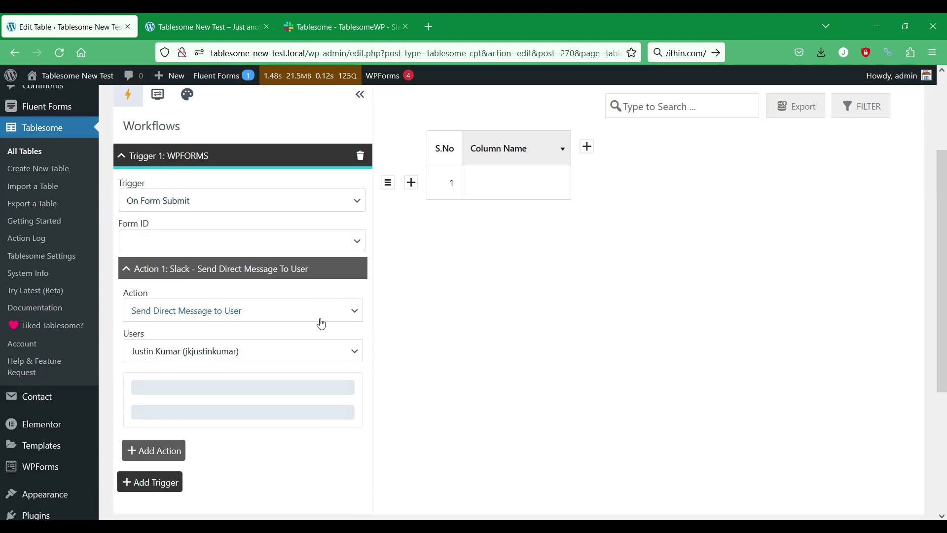
pyautogui.scroll(-1, 323, 321)
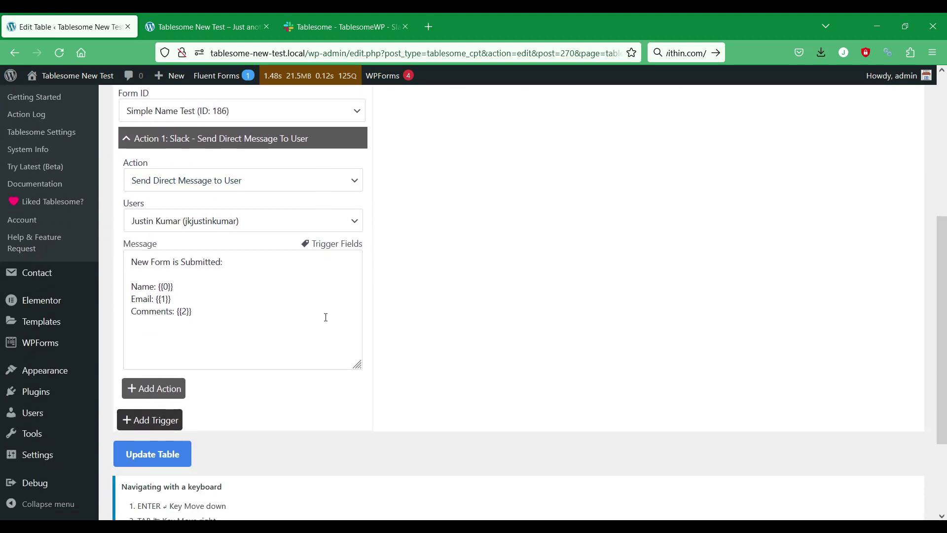
# - Reload the site page to bring the Simple Name Test form back
pyautogui.click(223, 18)
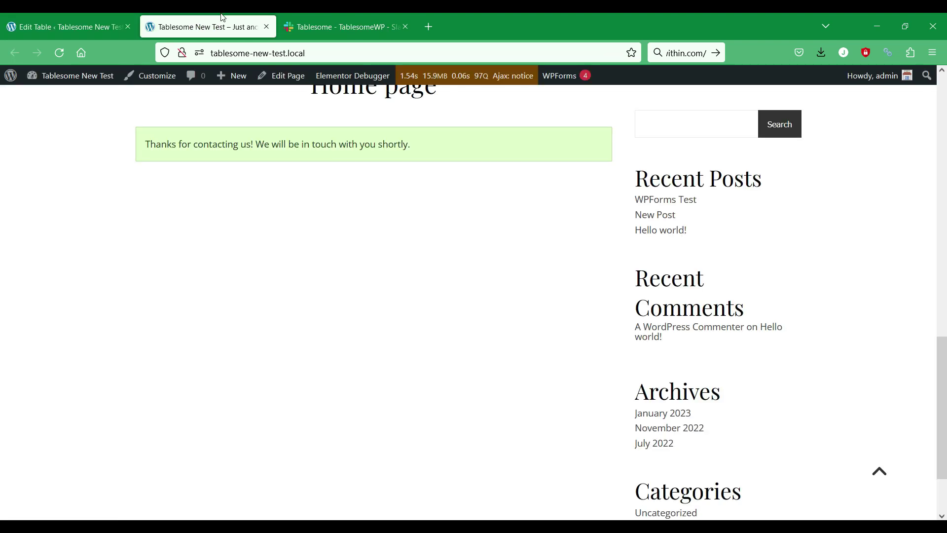
pyautogui.rightClick(273, 277)
pyautogui.click(350, 290)
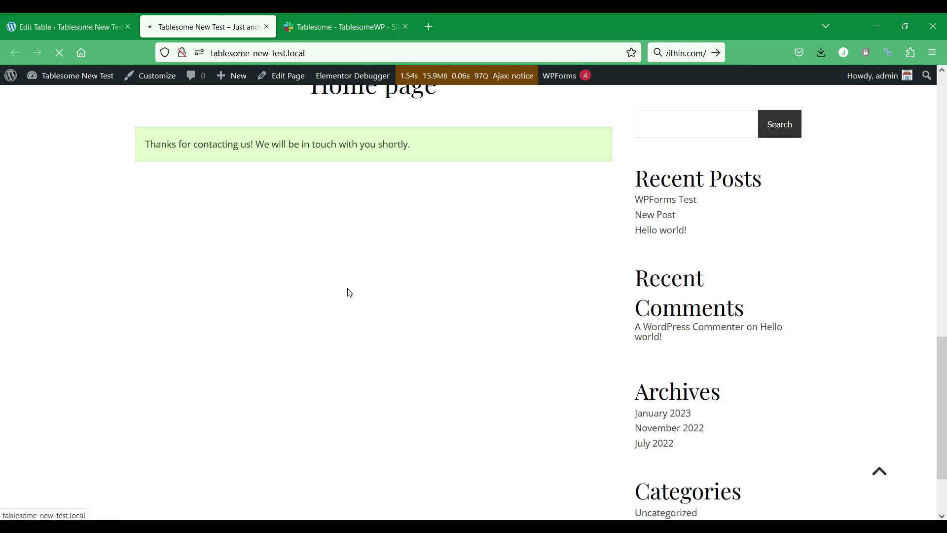
# - Replace the last-name part of the email address and resubmit the form
pyautogui.click(256, 184)
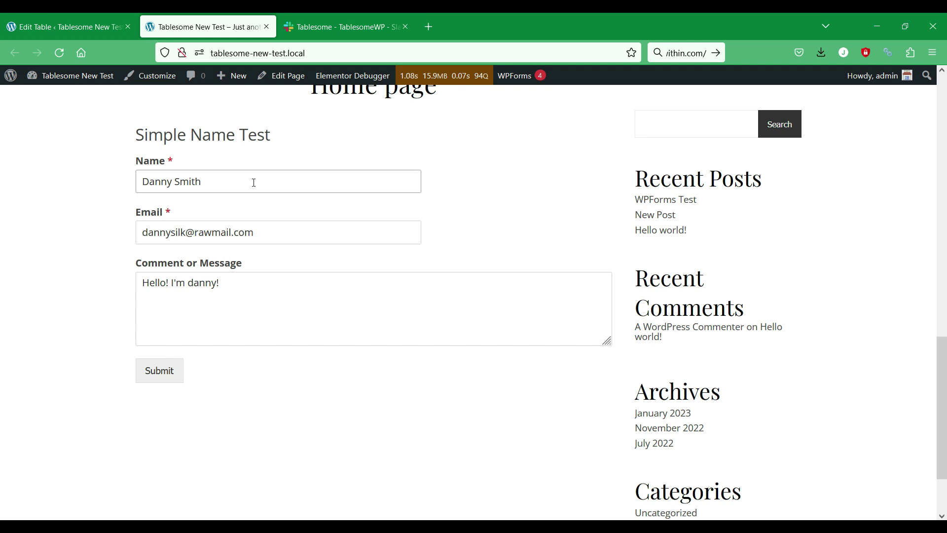
pyautogui.click(177, 227)
pyautogui.doubleClick(177, 229)
pyautogui.click(177, 232)
pyautogui.moveTo(172, 234); pyautogui.dragTo(186, 233)
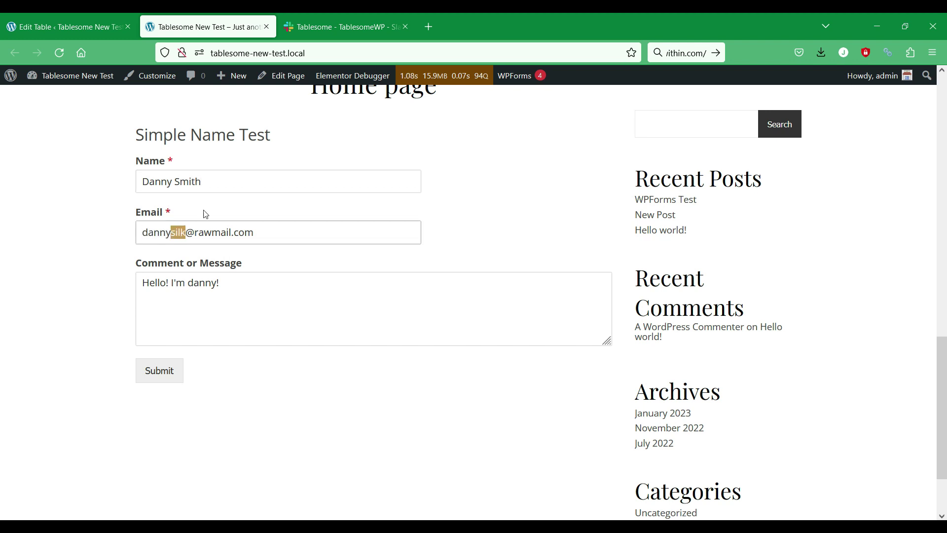
pyautogui.write('smith')
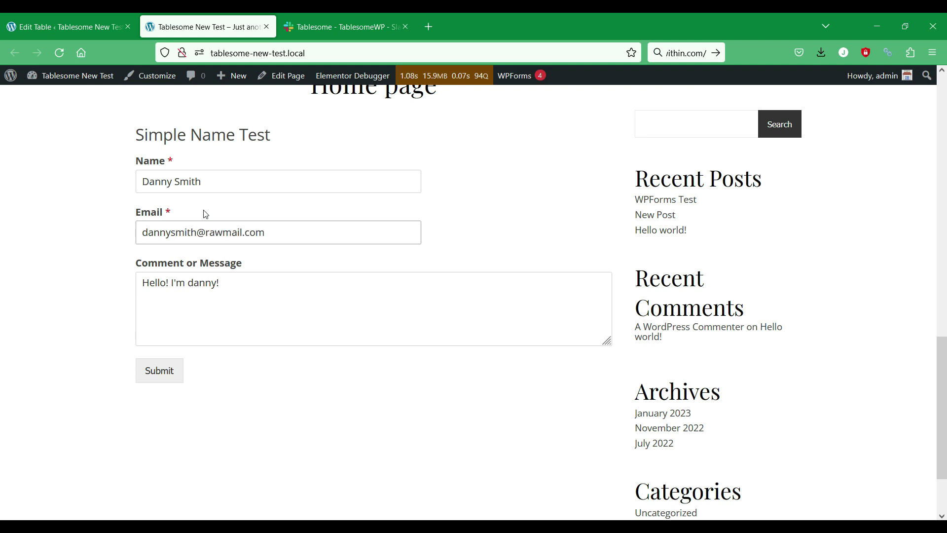
pyautogui.click(161, 375)
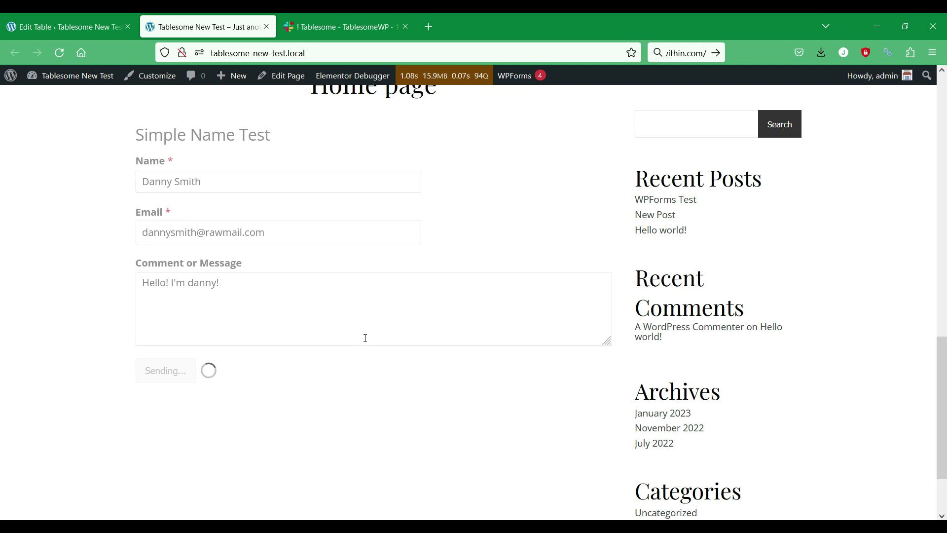
# - View the new 'New Form is Submitted:' direct message in Slack's Tablesome app conversation
pyautogui.click(341, 27)
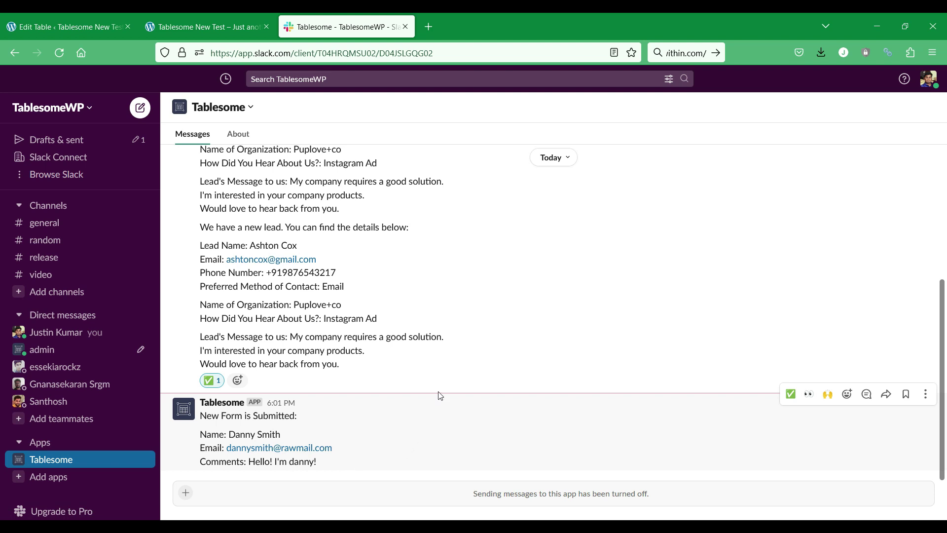
pyautogui.moveTo(331, 461); pyautogui.dragTo(220, 471)
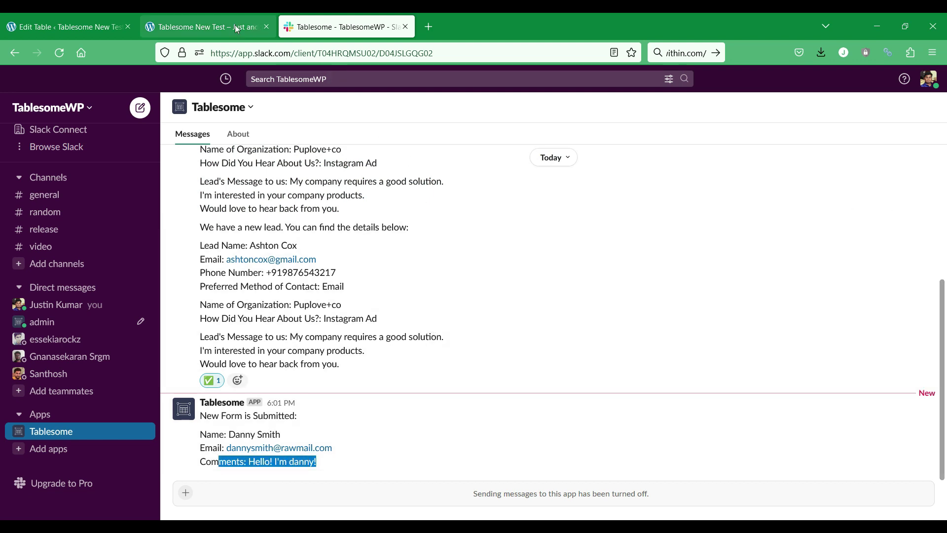
pyautogui.click(102, 14)
# - Review the WPForms On Form Submit trigger and Slack direct-message action, leaving both unchanged
pyautogui.scroll(2, 240, 252)
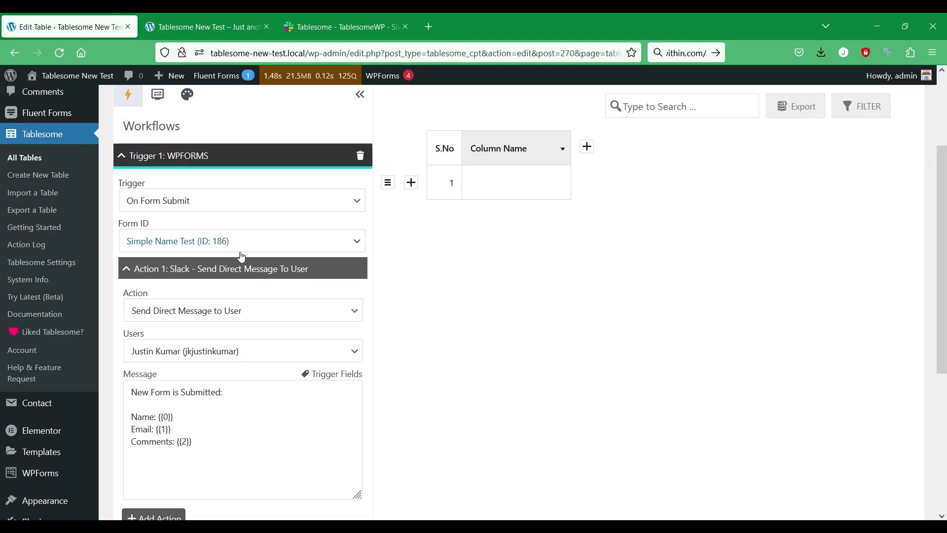
pyautogui.click(278, 199)
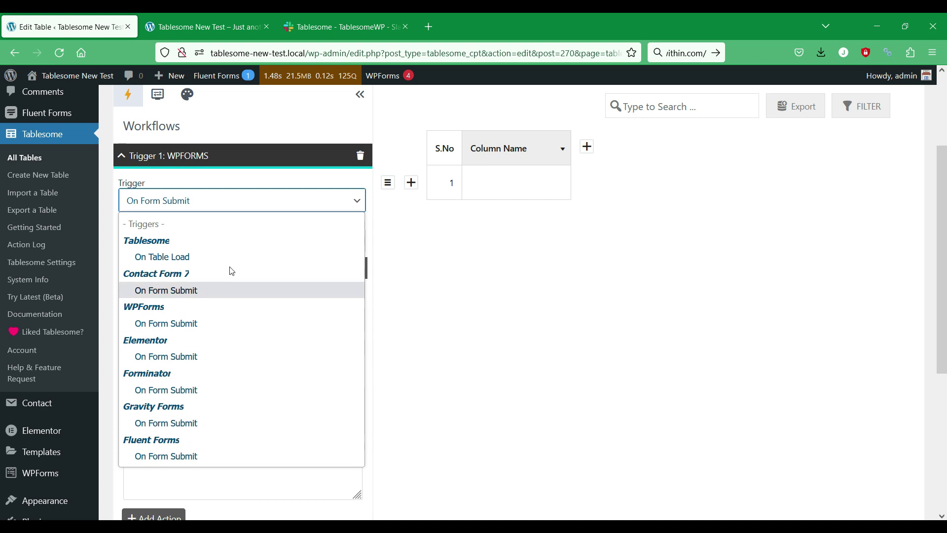
pyautogui.click(510, 283)
pyautogui.scroll(-2, 528, 283)
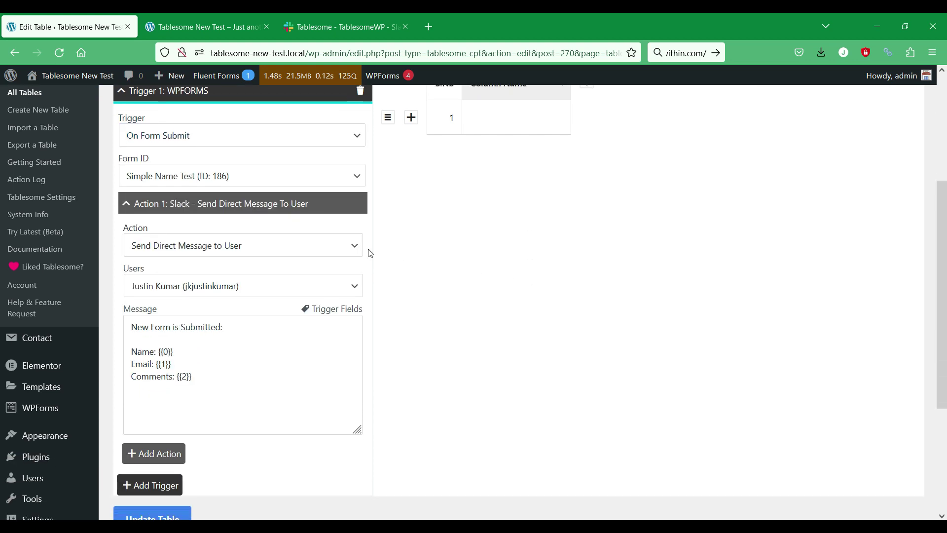
pyautogui.click(278, 245)
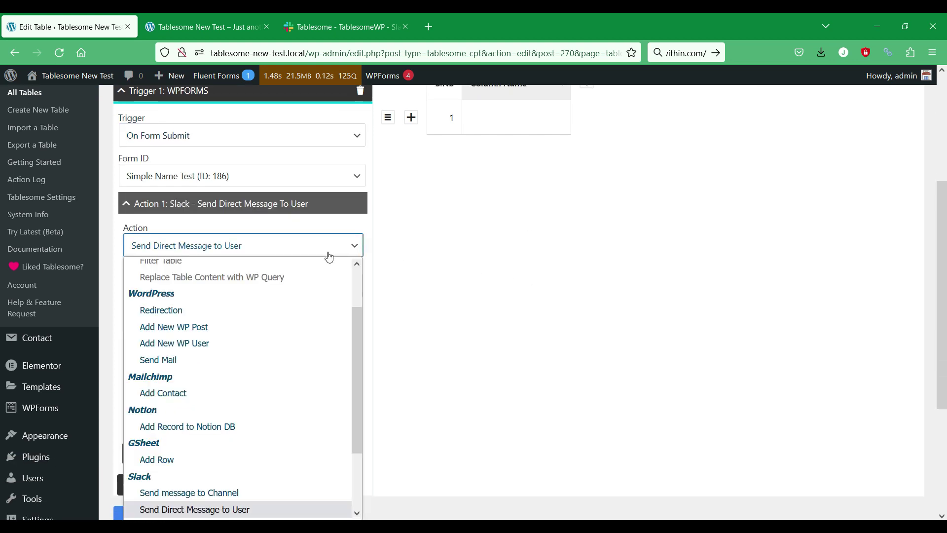
pyautogui.scroll(-2, 328, 310)
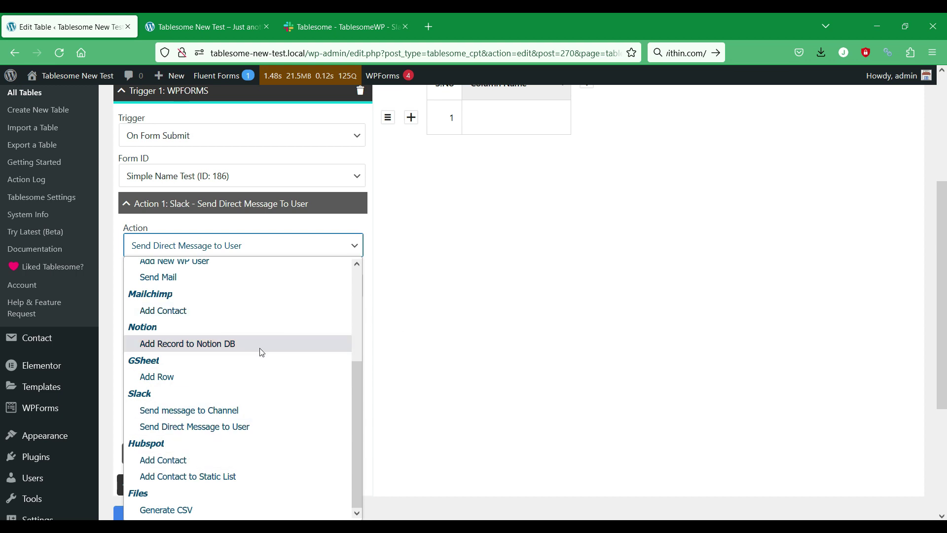
pyautogui.scroll(3, 261, 351)
pyautogui.scroll(-3, 261, 351)
pyautogui.click(519, 344)
pyautogui.scroll(4, 369, 306)
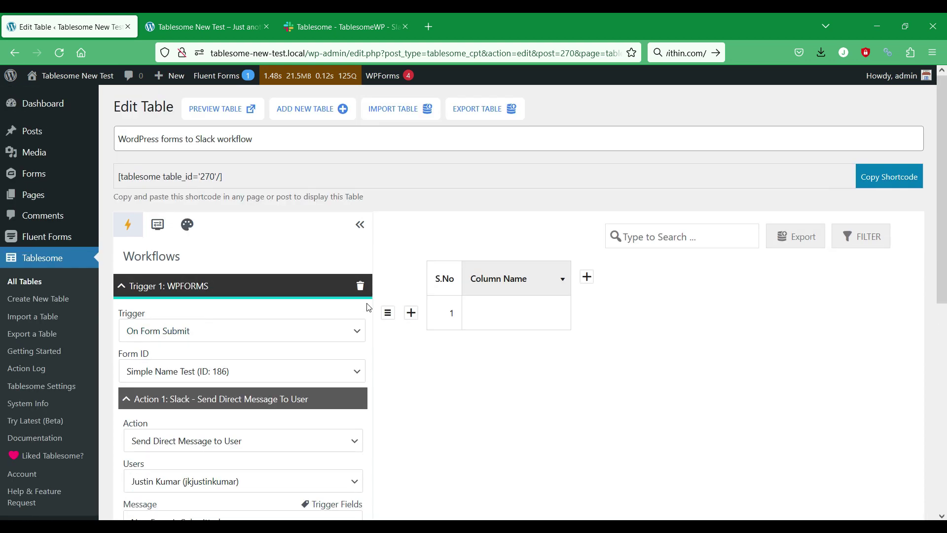